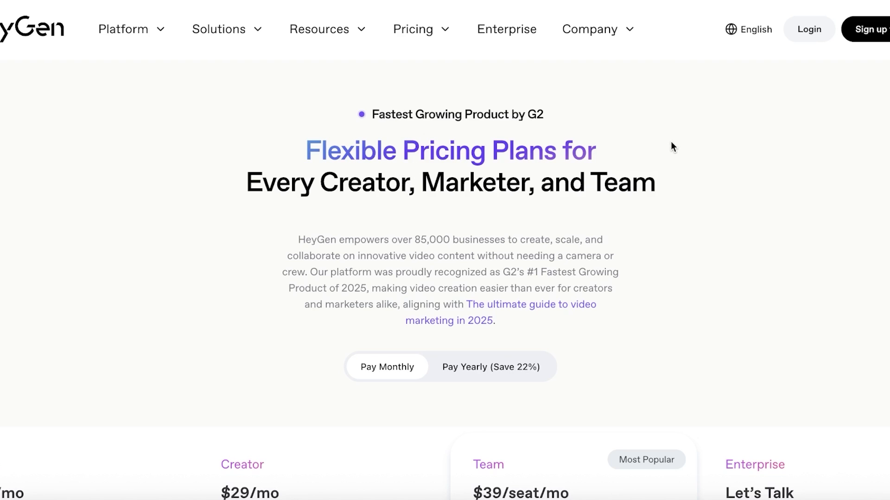
Scroll through the HeyGen pricing plans page
scroll(140, 209, "down", 8)
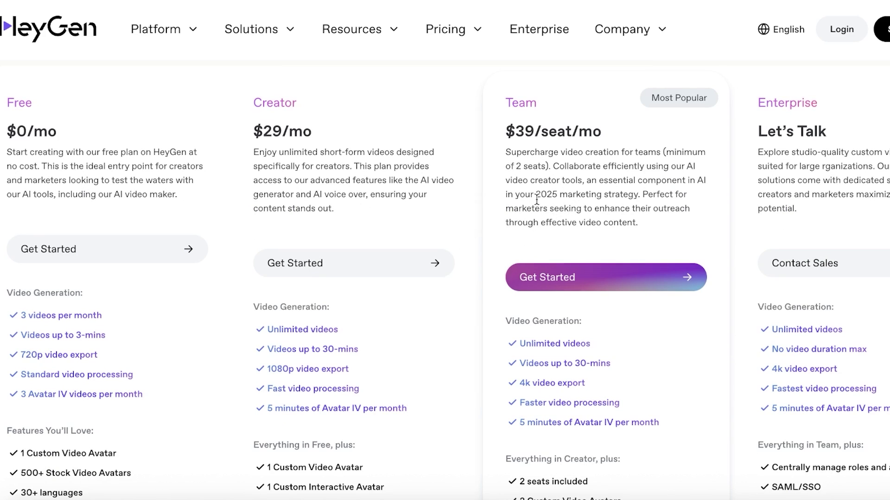
scroll(510, 204, "up", 7)
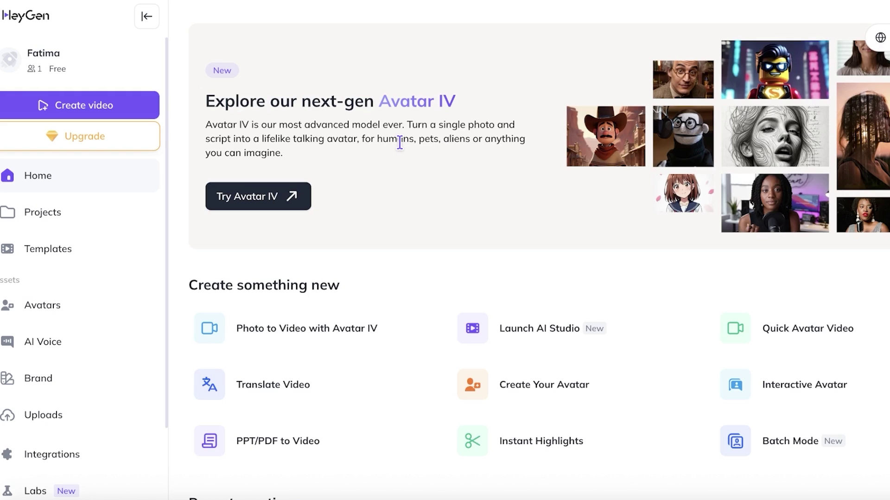
Start a new video, preview the template and AI-script options, then return to the orientation choice
scroll(319, 143, "down", 1)
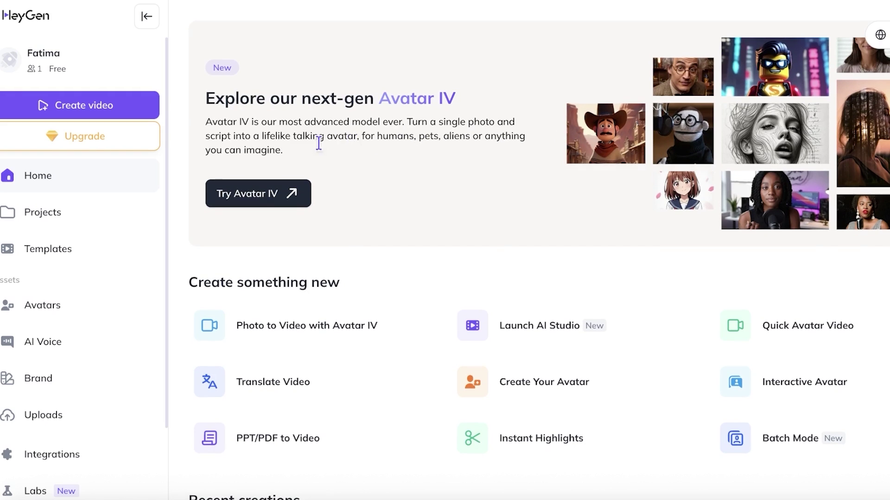
left_click(109, 106)
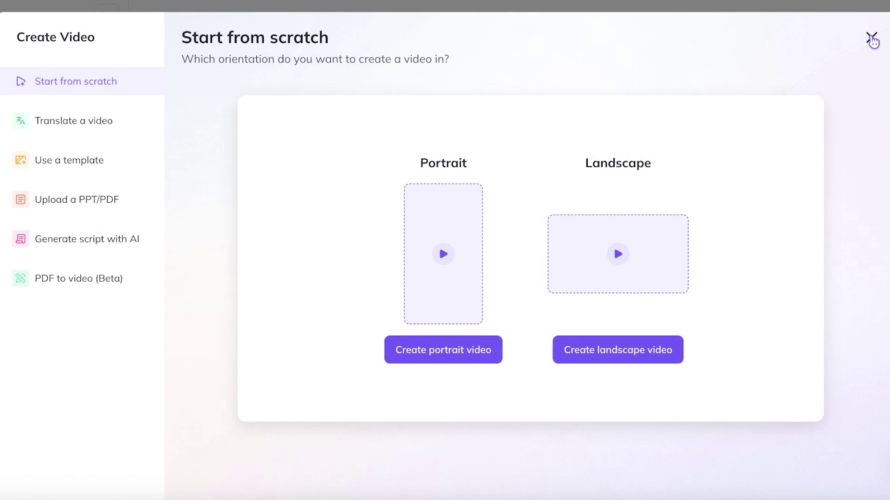
left_click(88, 173)
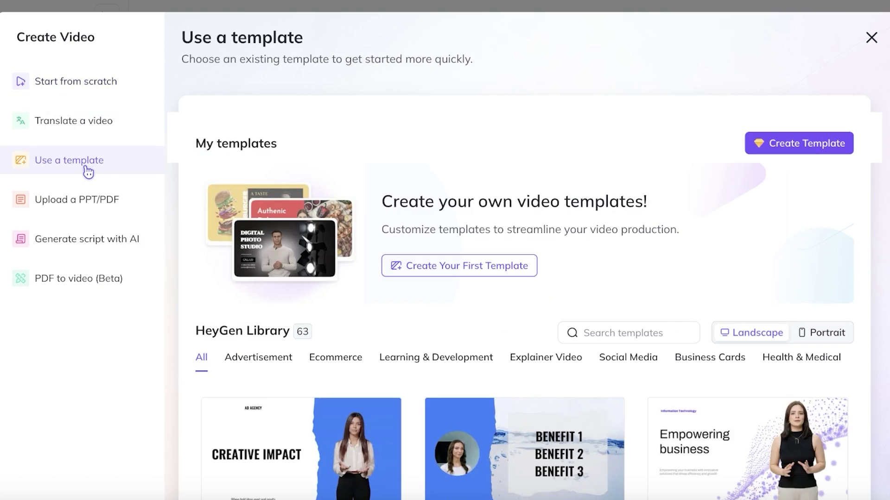
left_click(94, 239)
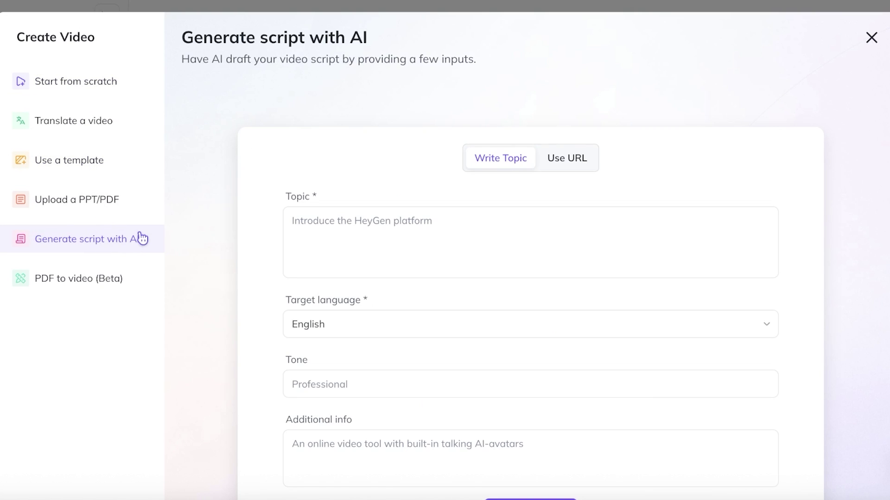
left_click(59, 84)
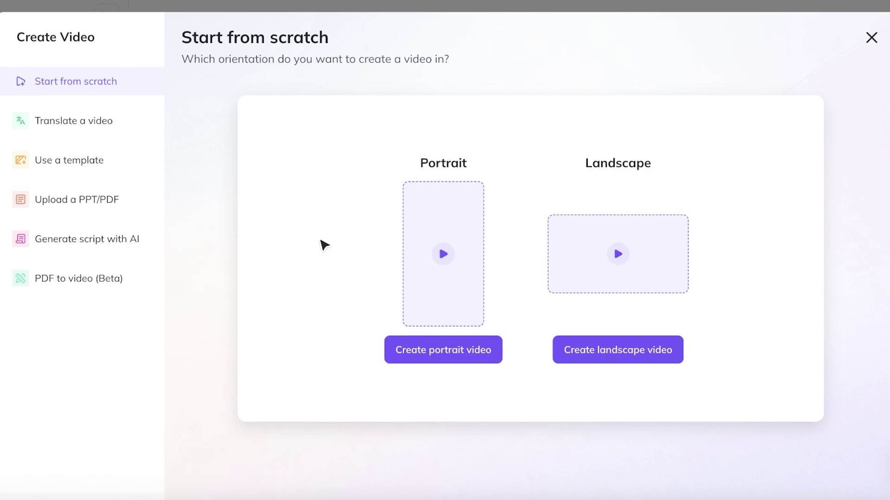
left_click(49, 247)
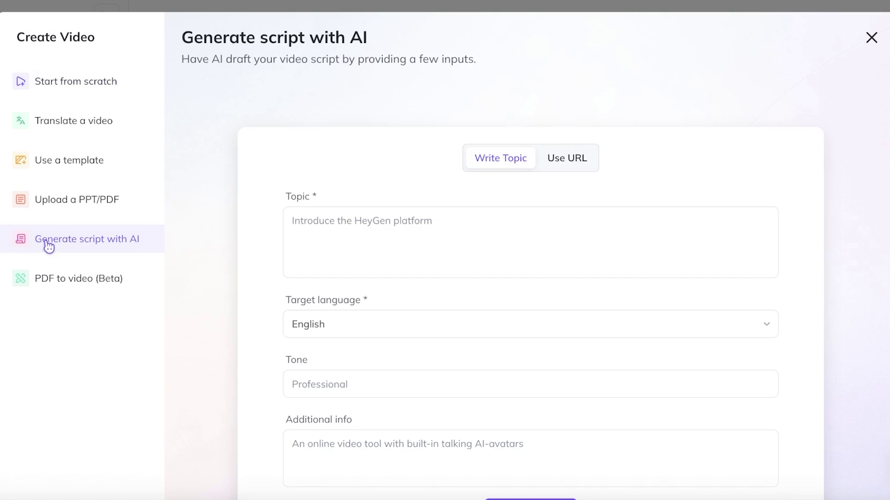
left_click(72, 90)
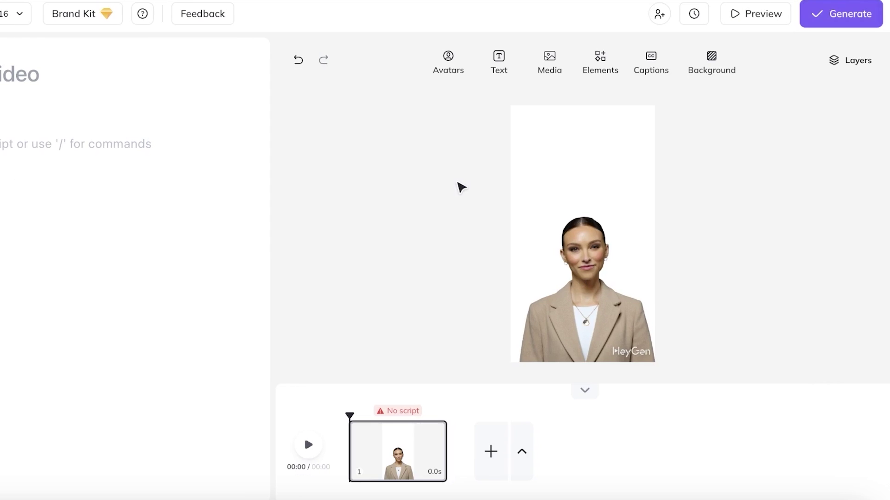
Select and deselect the default avatar and scene on the new portrait video canvas
left_click(613, 274)
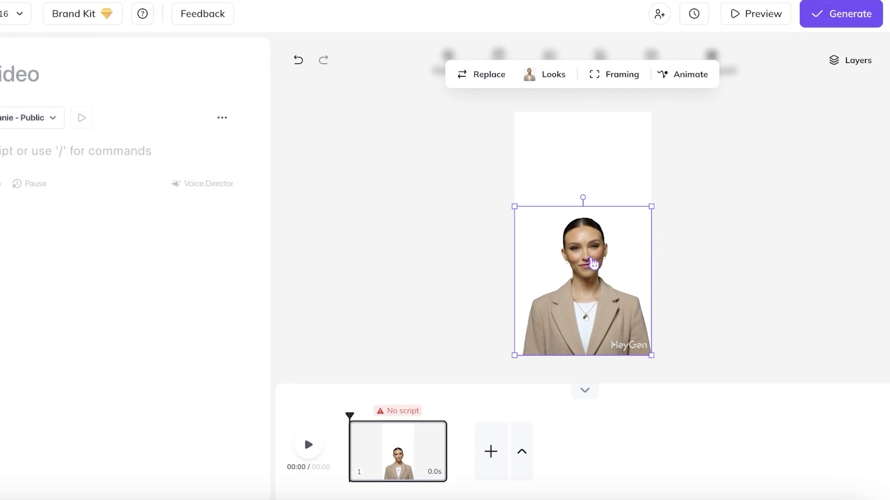
left_click(610, 191)
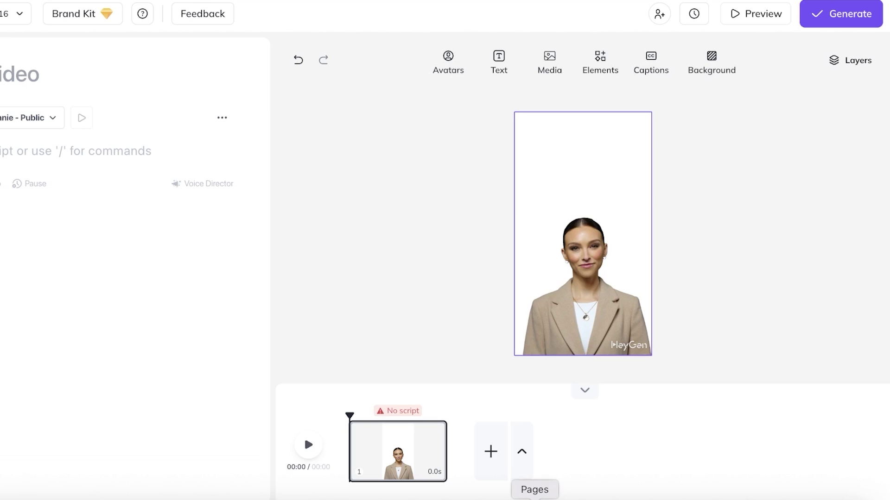
left_click(595, 253)
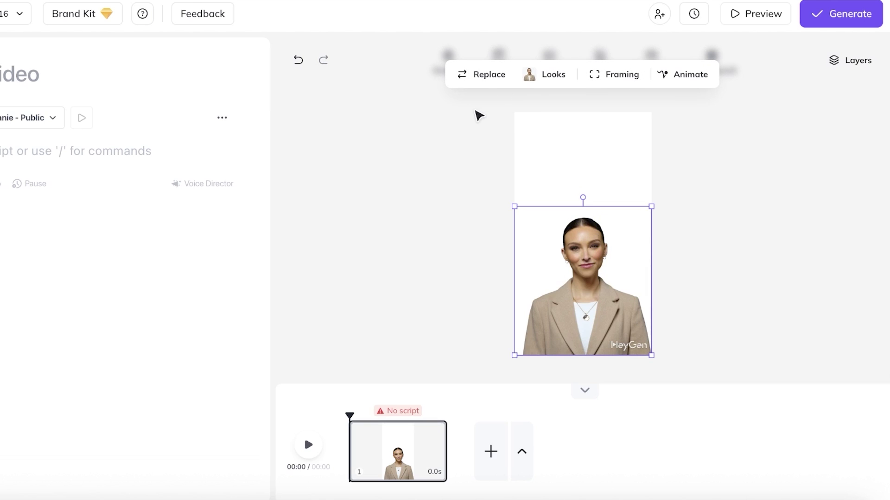
left_click(478, 115)
Browse the avatar library's Professional, Lifestyle, UGC, AI-generated, Community and Favourites categories
left_click(448, 60)
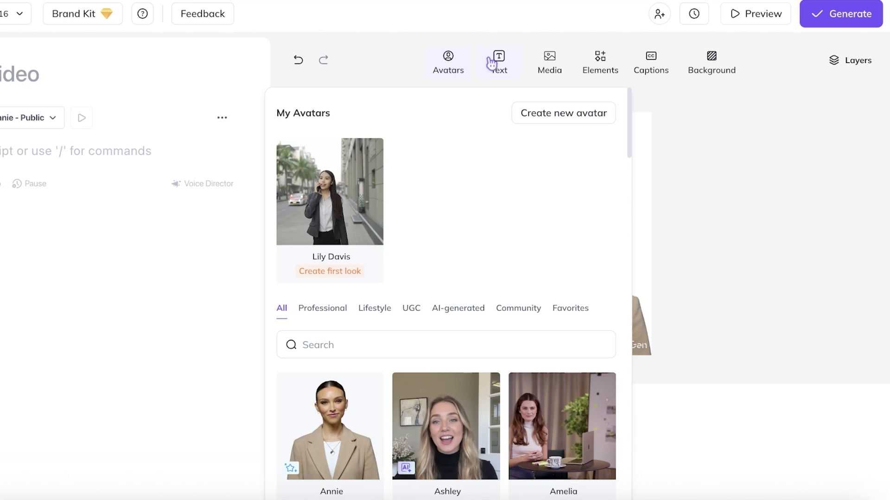
scroll(542, 218, "down", 3)
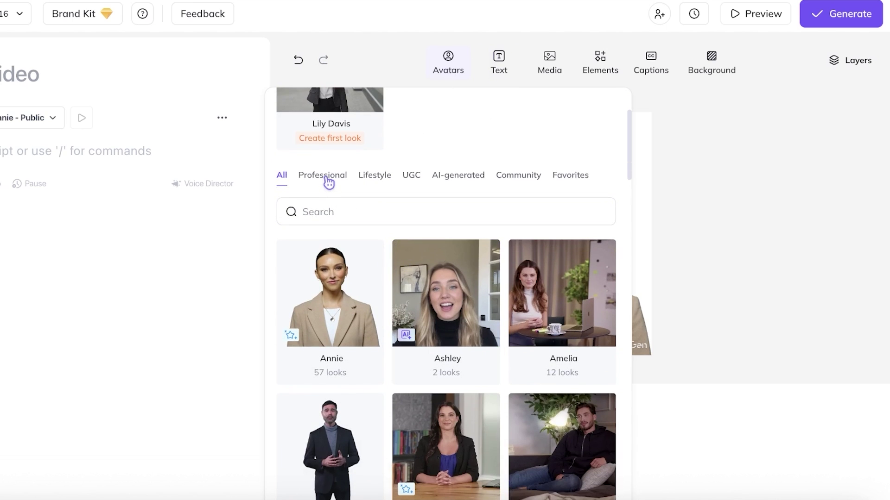
left_click(328, 181)
left_click(381, 184)
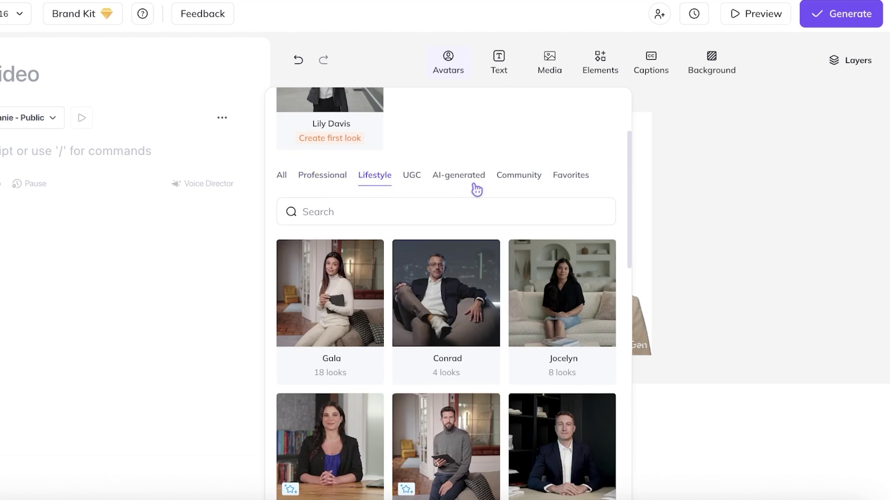
left_click(332, 182)
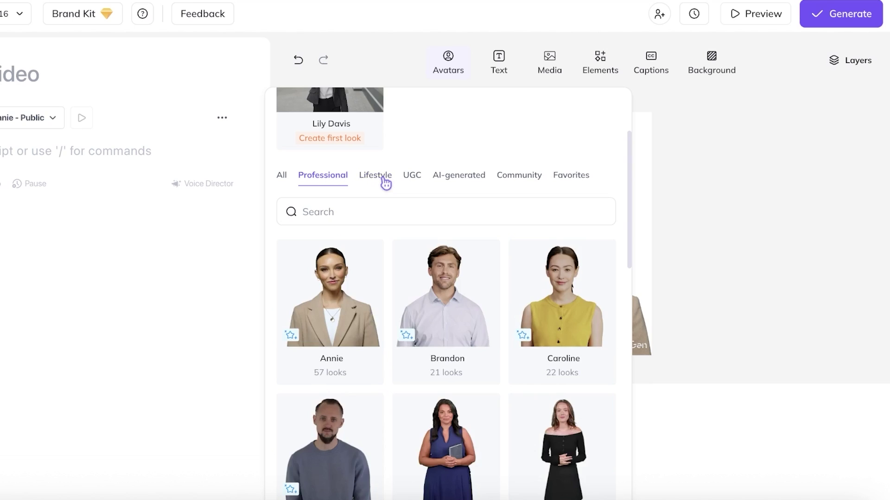
left_click(385, 184)
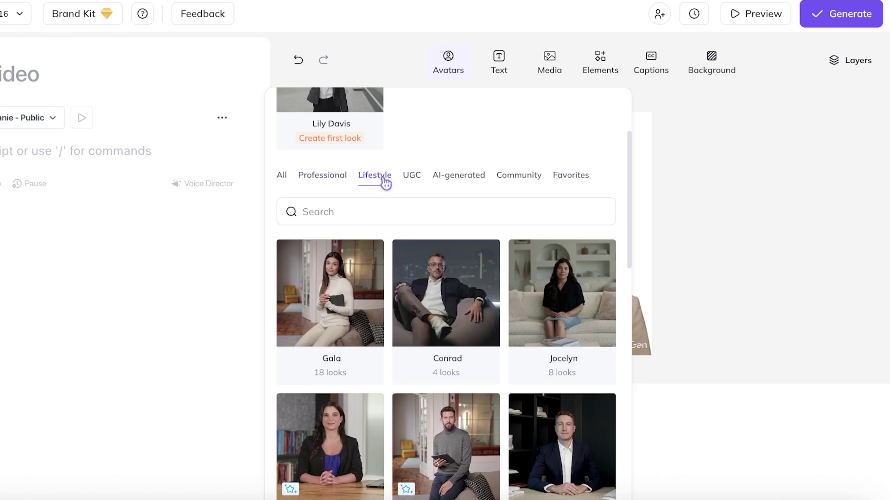
left_click(416, 179)
left_click(461, 181)
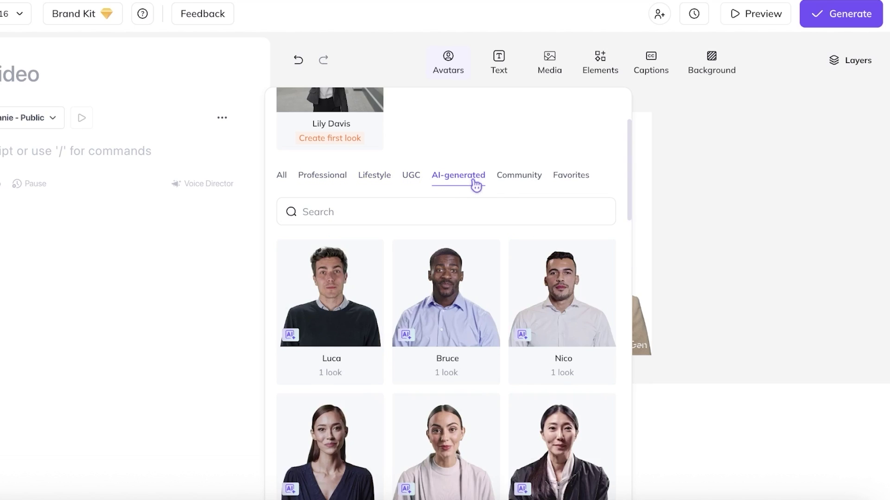
left_click(533, 180)
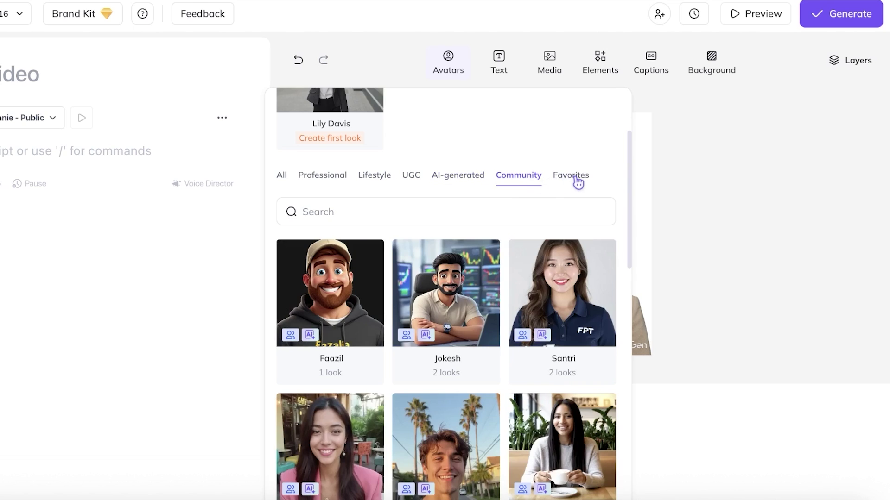
left_click(577, 180)
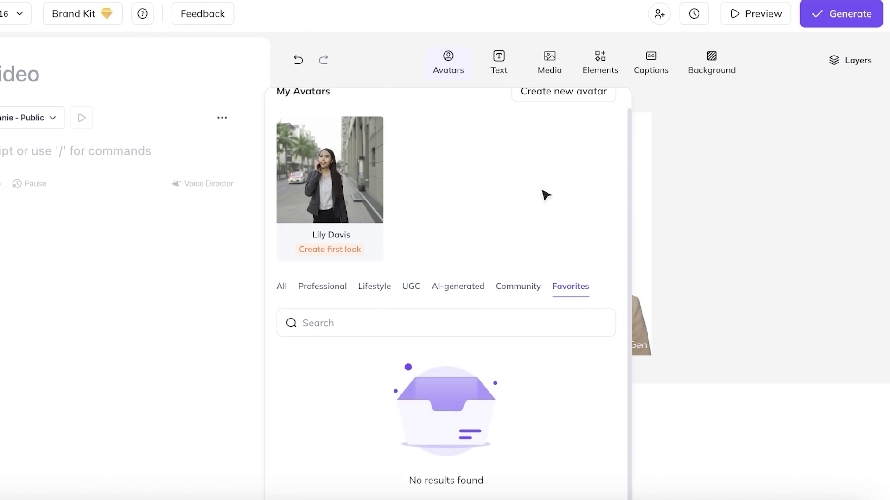
Return to the Professional avatars and scroll through the grid
left_click(337, 285)
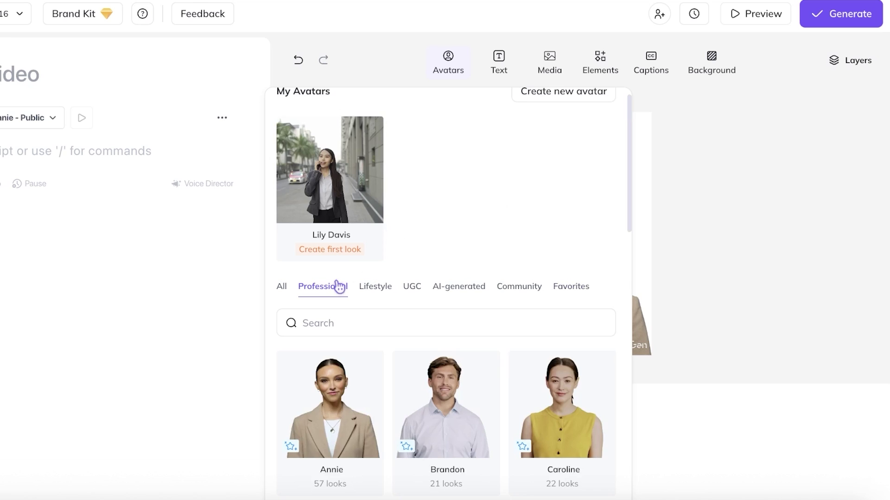
scroll(477, 251, "down", 4)
scroll(399, 226, "up", 3)
scroll(394, 227, "down", 5)
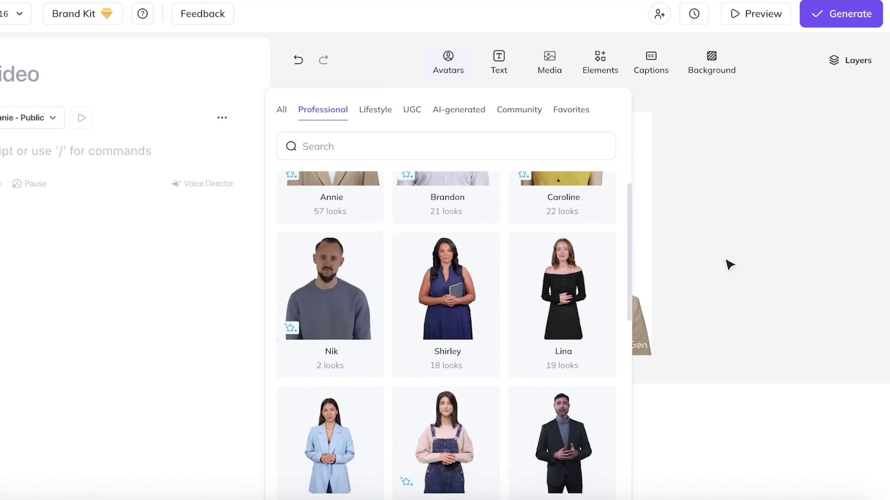
scroll(431, 286, "up", 5)
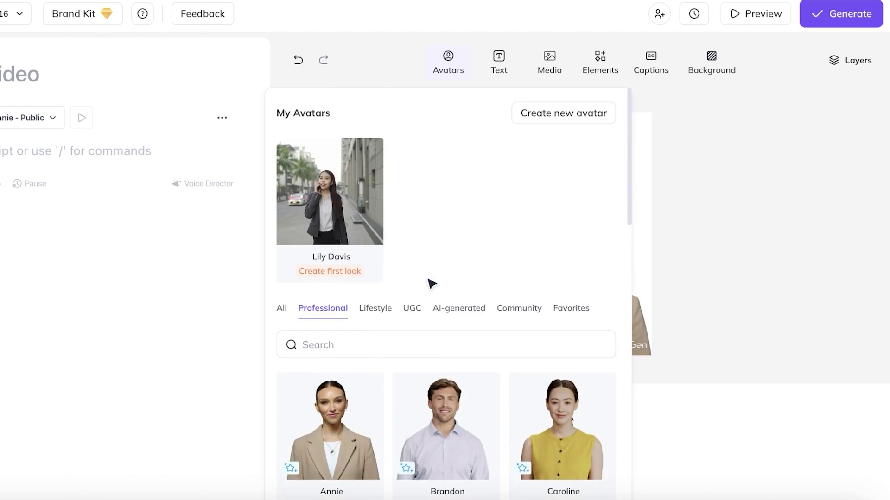
scroll(491, 262, "down", 3)
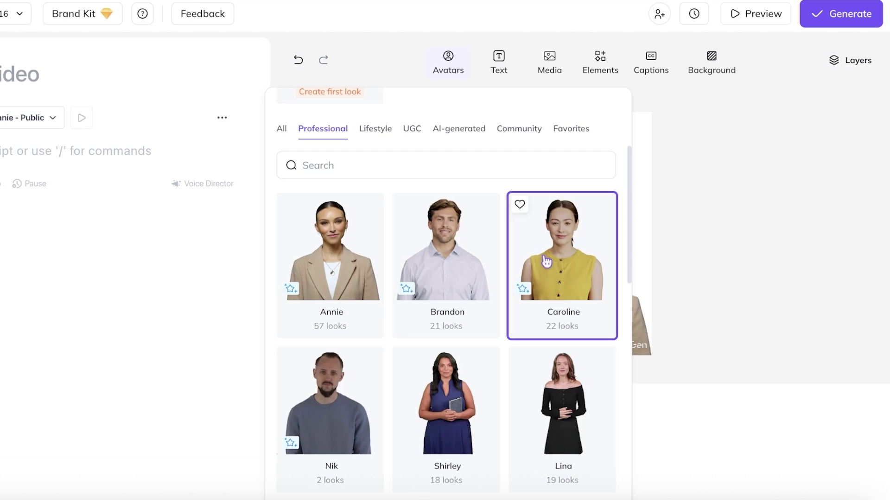
scroll(548, 269, "down", 3)
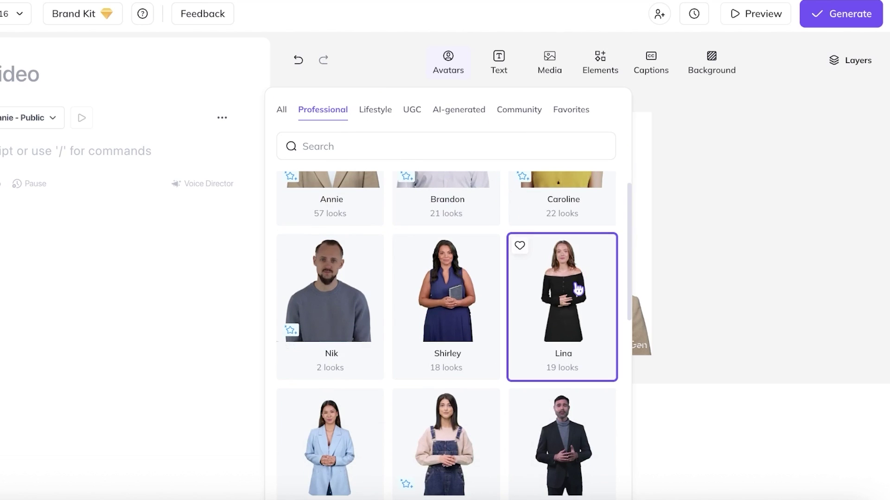
scroll(437, 288, "down", 2)
scroll(431, 297, "up", 5)
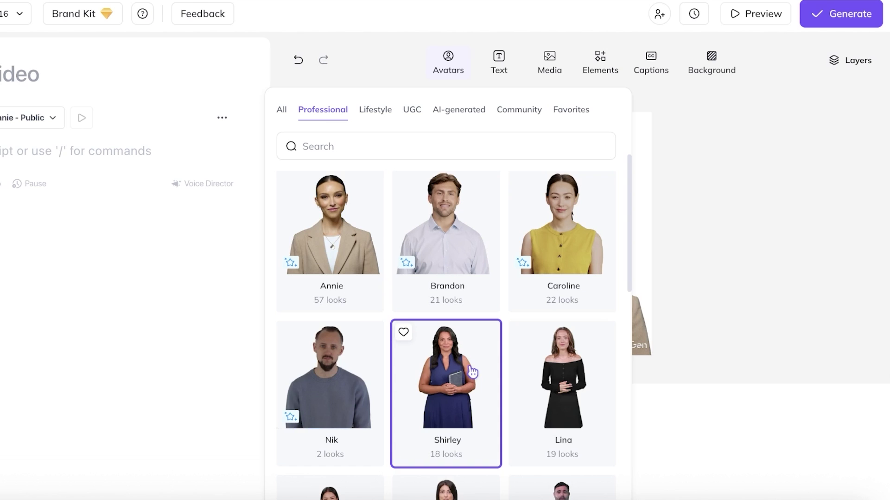
scroll(509, 287, "down", 2)
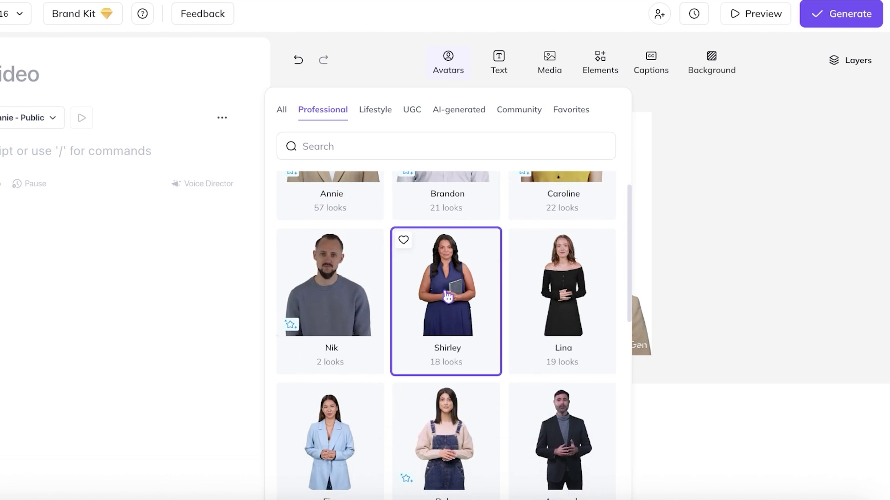
scroll(447, 296, "down", 5)
scroll(366, 253, "down", 8)
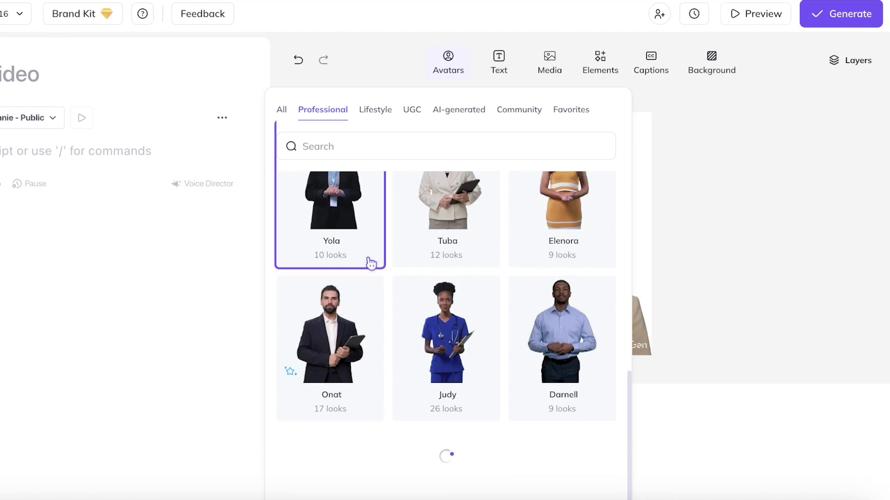
Look through Hada's looks, then return to the full avatar list
scroll(366, 259, "up", 4)
left_click(342, 212)
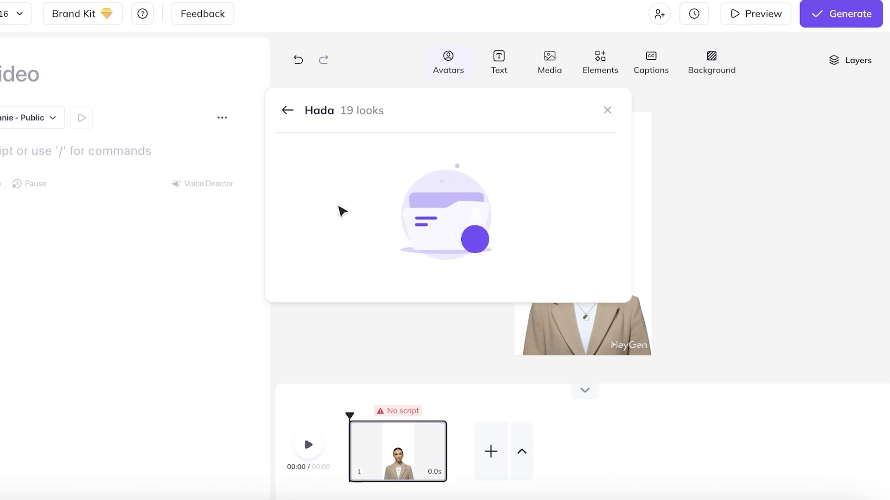
scroll(532, 308, "down", 2)
scroll(465, 238, "down", 4)
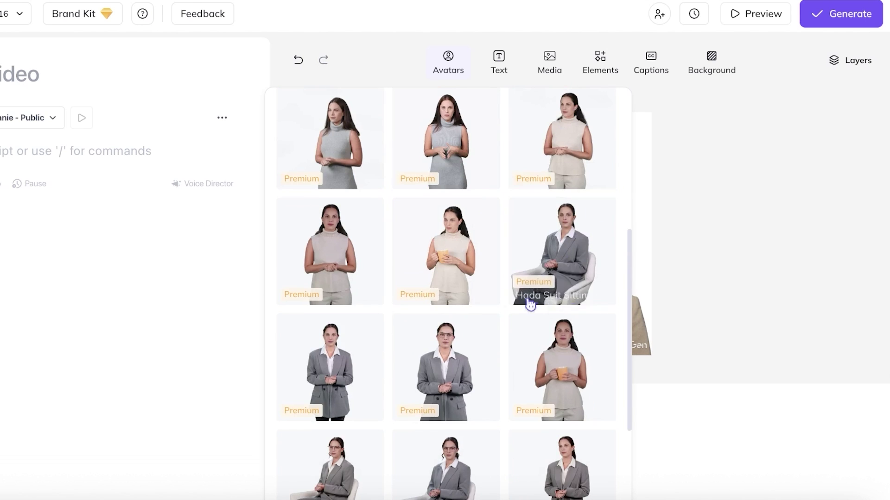
scroll(496, 312, "down", 4)
scroll(501, 365, "up", 10)
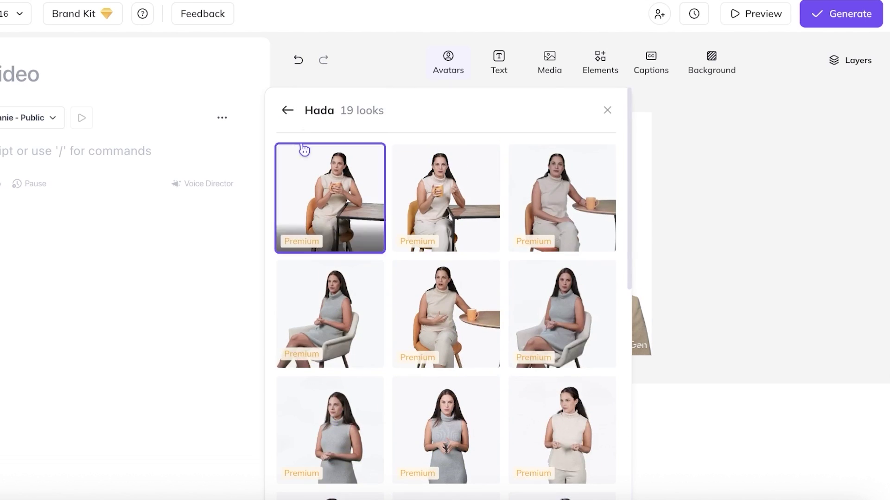
left_click(287, 111)
Open Annie's available looks and scroll through them
scroll(354, 274, "down", 5)
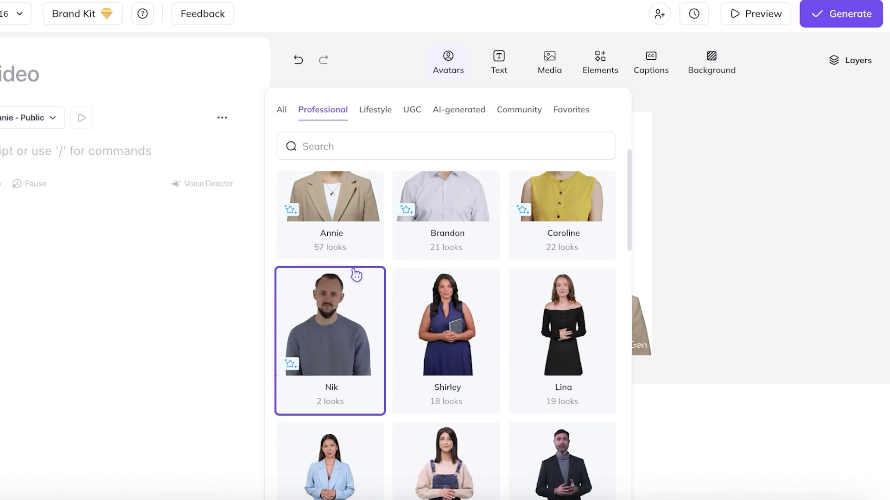
left_click(342, 201)
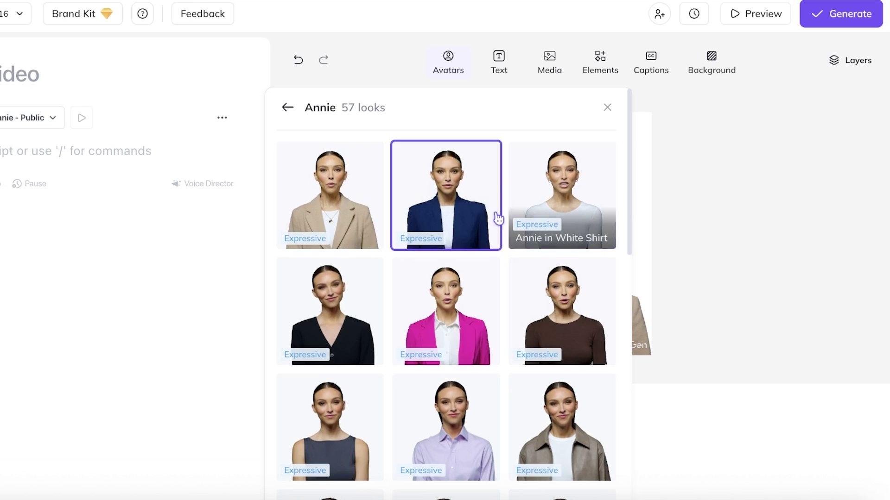
scroll(581, 197, "down", 3)
scroll(429, 211, "down", 6)
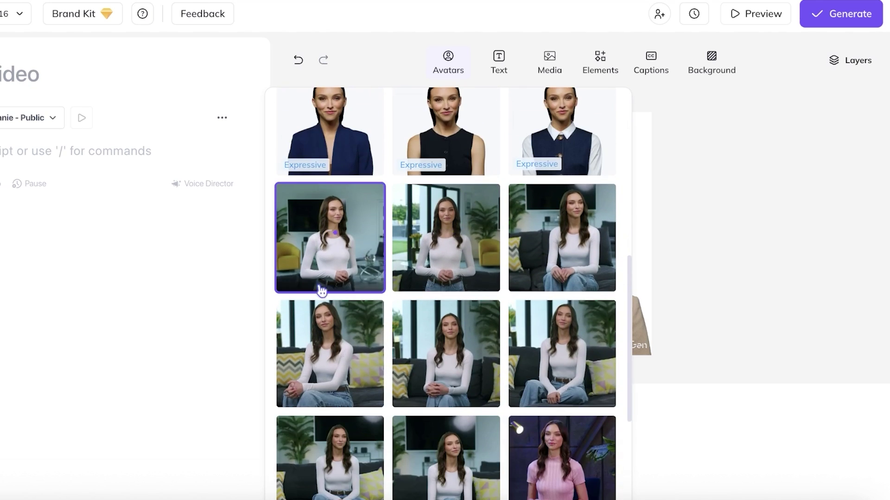
scroll(351, 275, "down", 2)
scroll(350, 275, "down", 8)
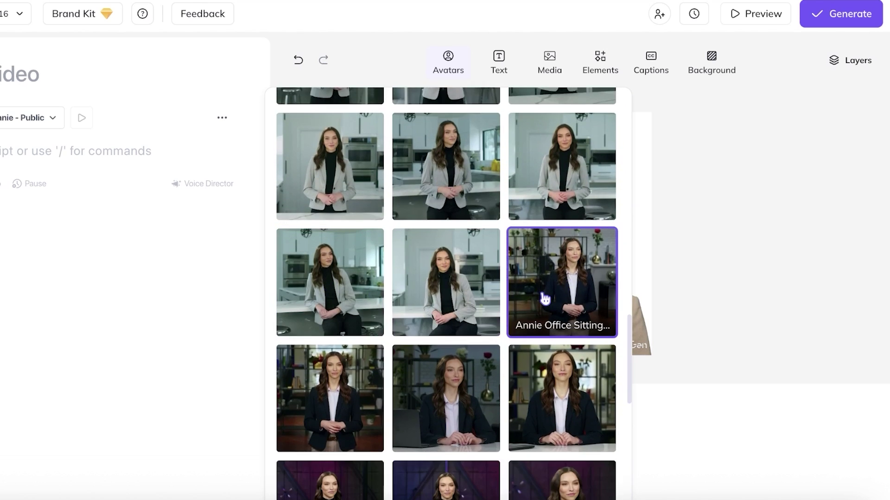
scroll(541, 301, "down", 10)
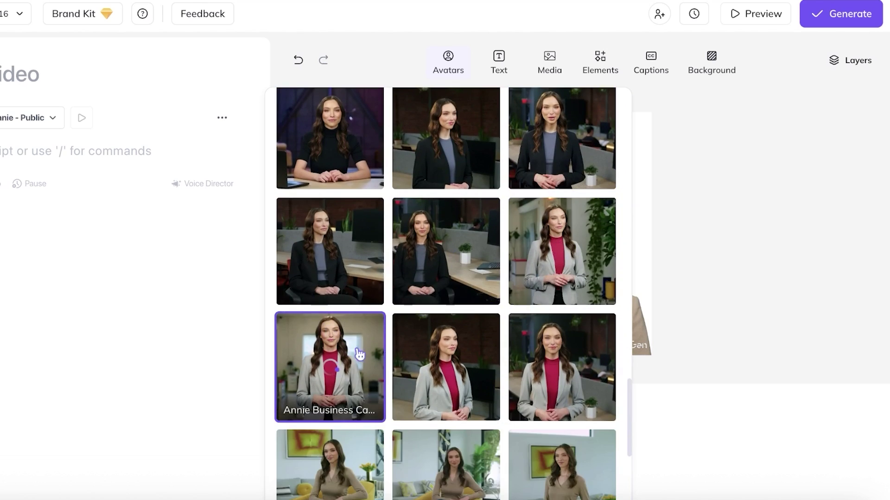
scroll(419, 335, "down", 6)
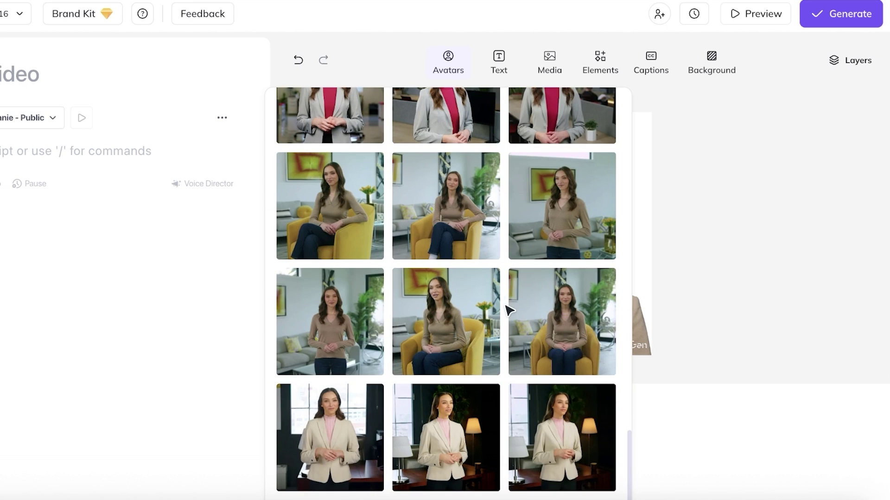
scroll(560, 315, "up", 10)
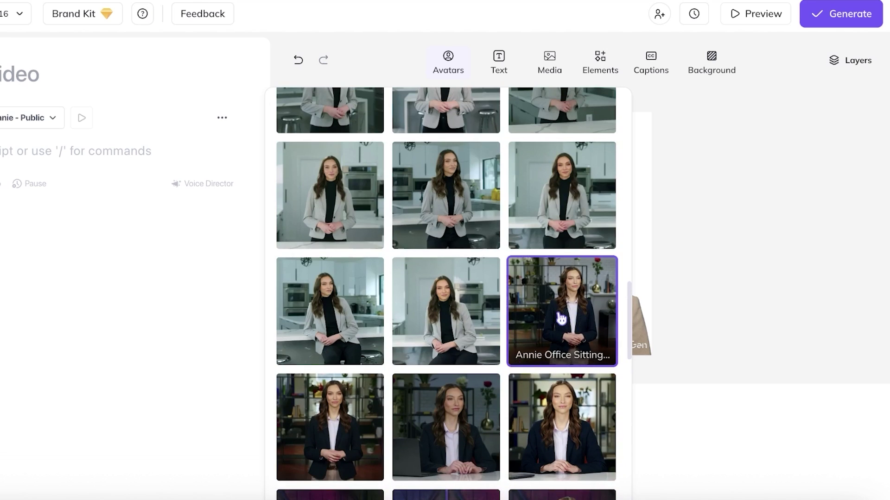
scroll(560, 317, "up", 10)
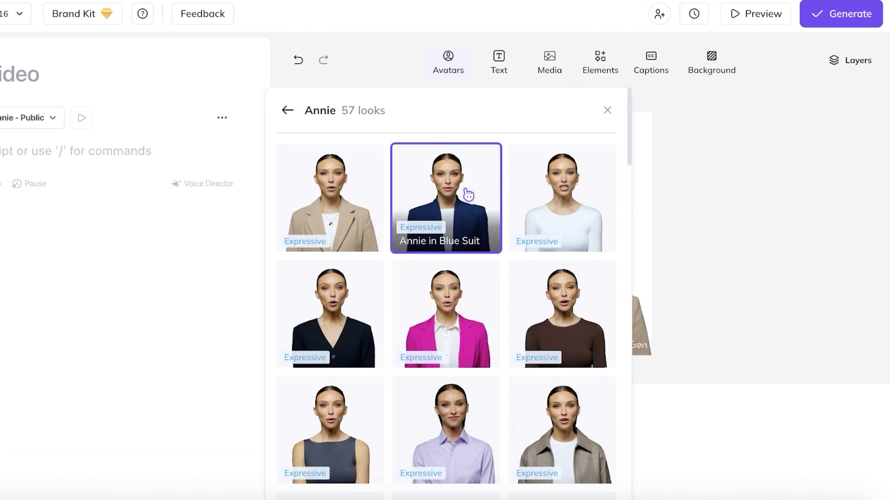
scroll(510, 183, "down", 10)
scroll(514, 262, "up", 8)
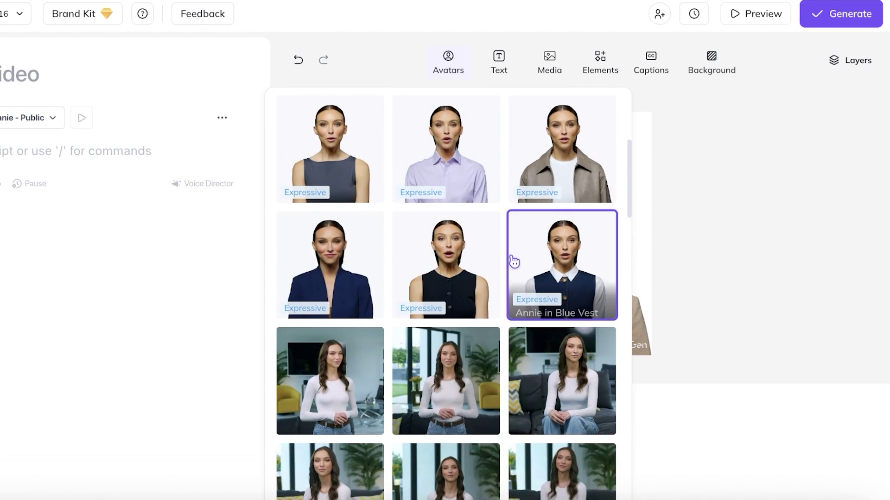
scroll(513, 259, "up", 5)
scroll(445, 231, "down", 2)
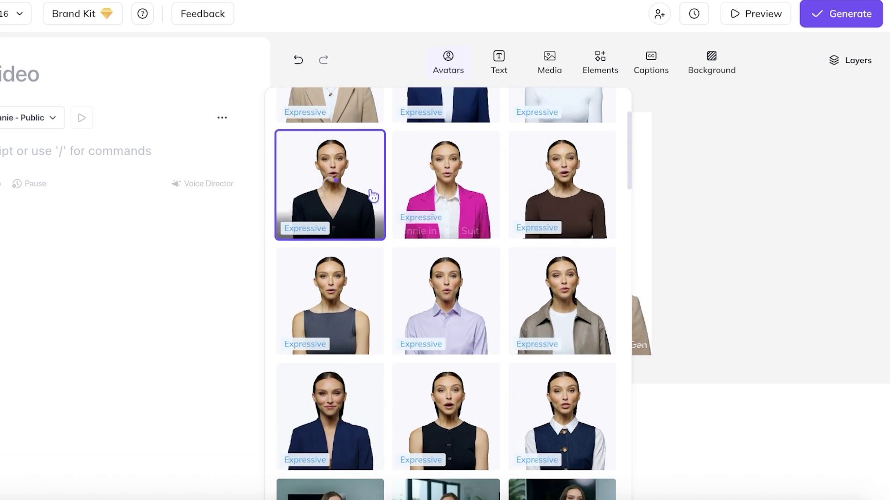
scroll(373, 196, "up", 3)
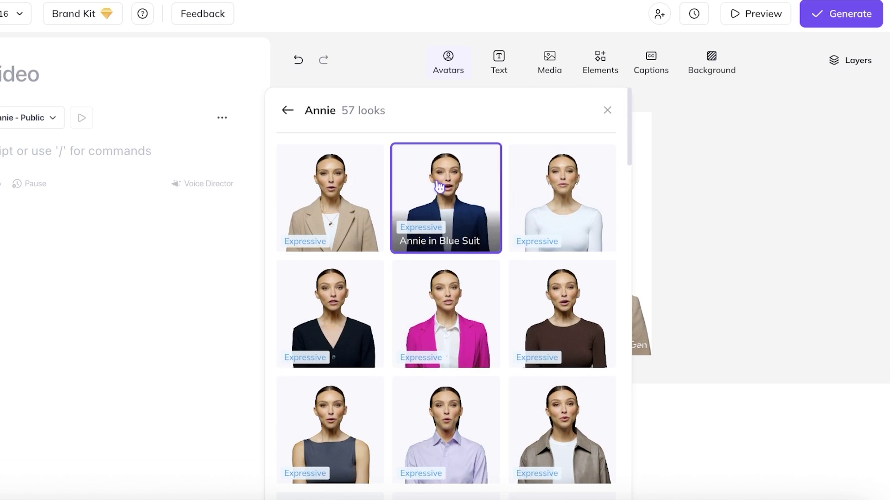
Place the Annie in Blue Suit look on the canvas
left_click(438, 186)
left_click(592, 245)
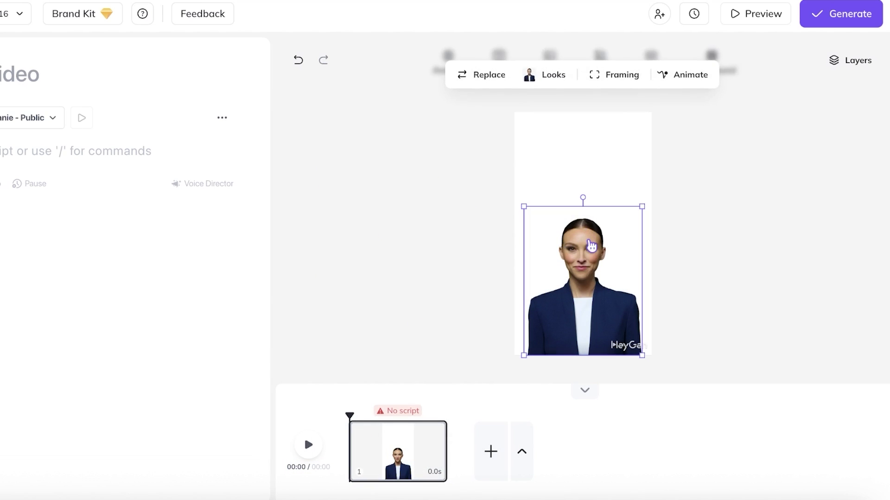
left_click(469, 133)
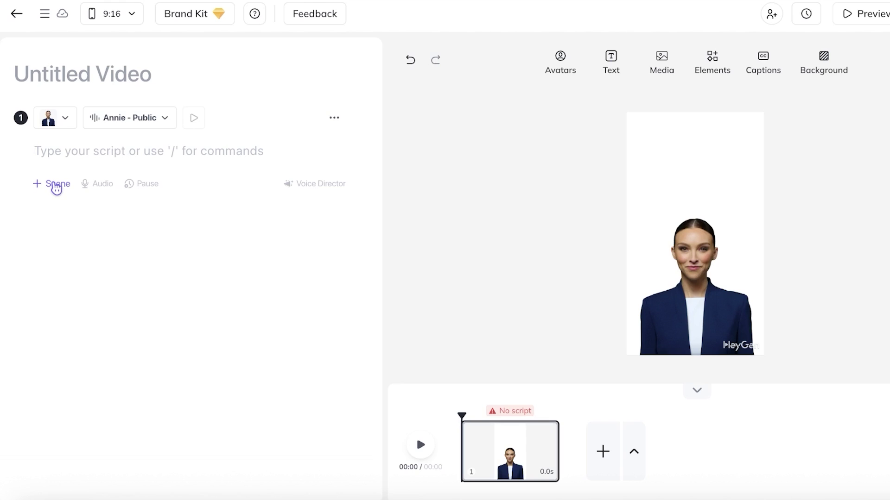
Add a second scene, then return to editing scene 1
left_click(56, 185)
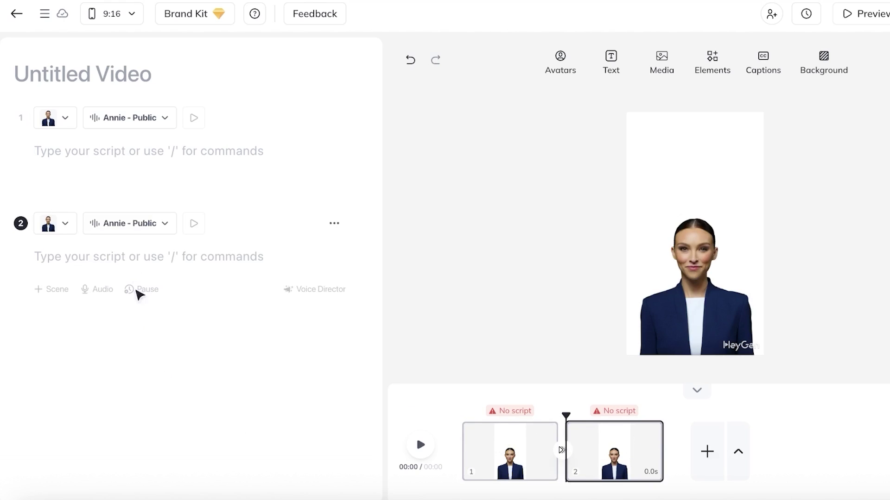
left_click(112, 159)
left_click(58, 253)
left_click(86, 135)
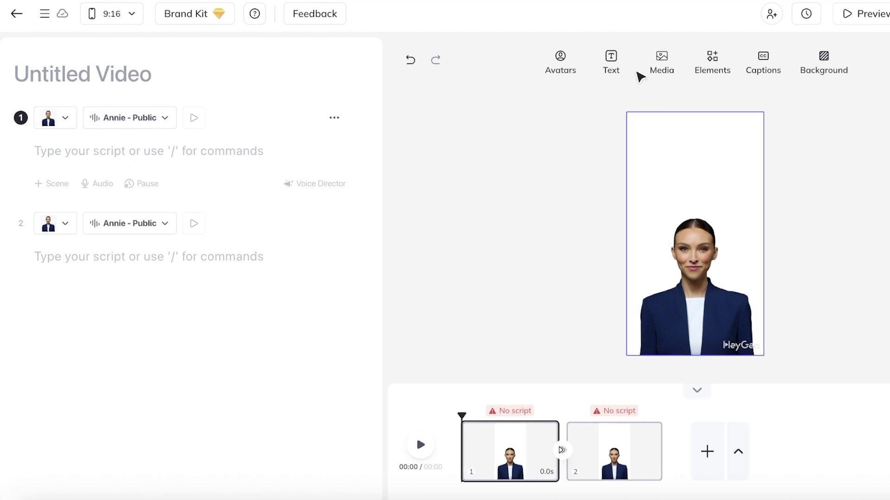
Search the stock video clips in the media library for 'office'
left_click(661, 64)
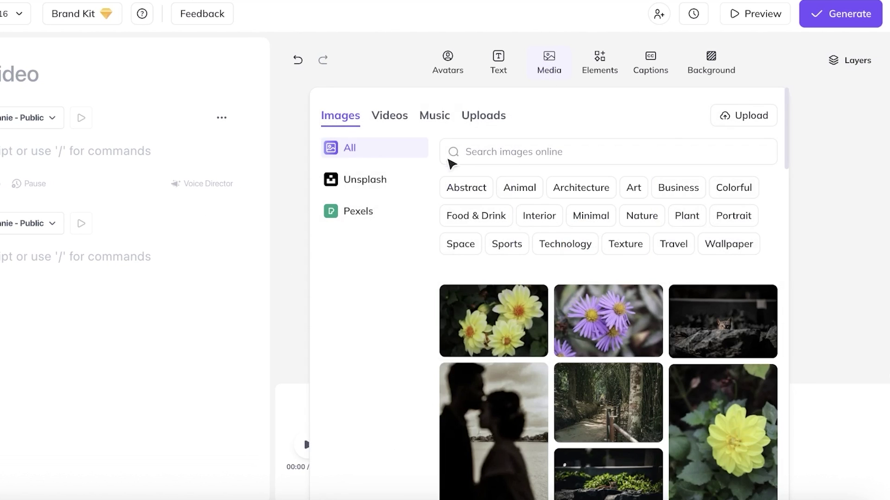
left_click(376, 121)
left_click(519, 141)
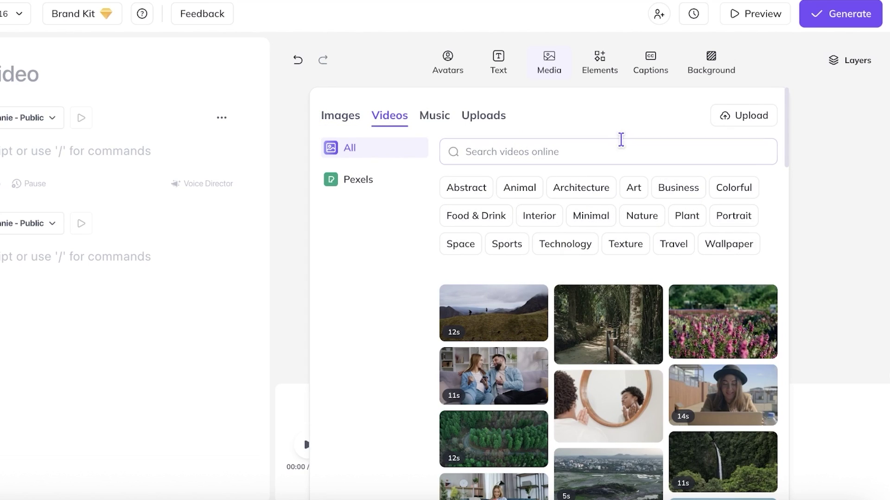
type("office")
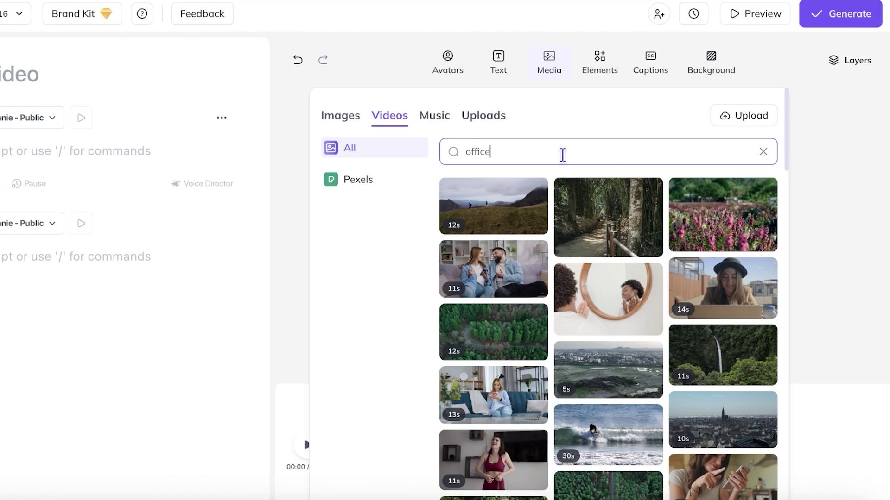
key("Return")
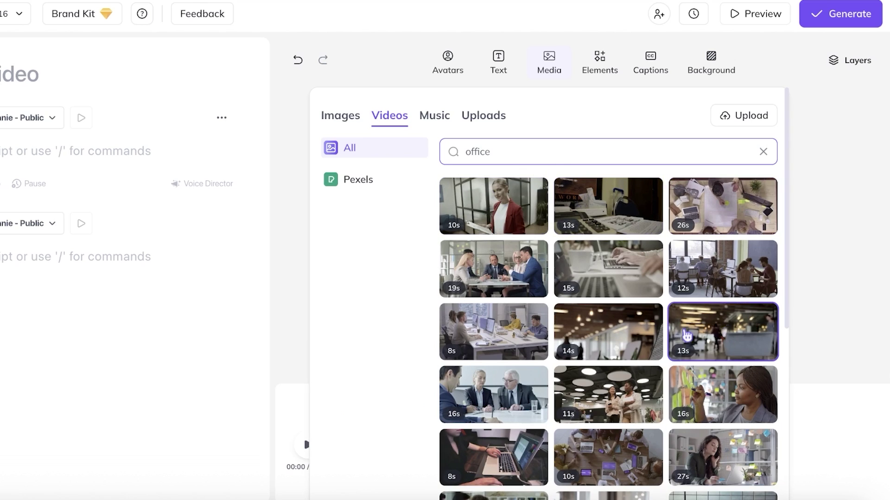
Add an office clip to scene 1 and set it as the background
scroll(616, 335, "down", 3)
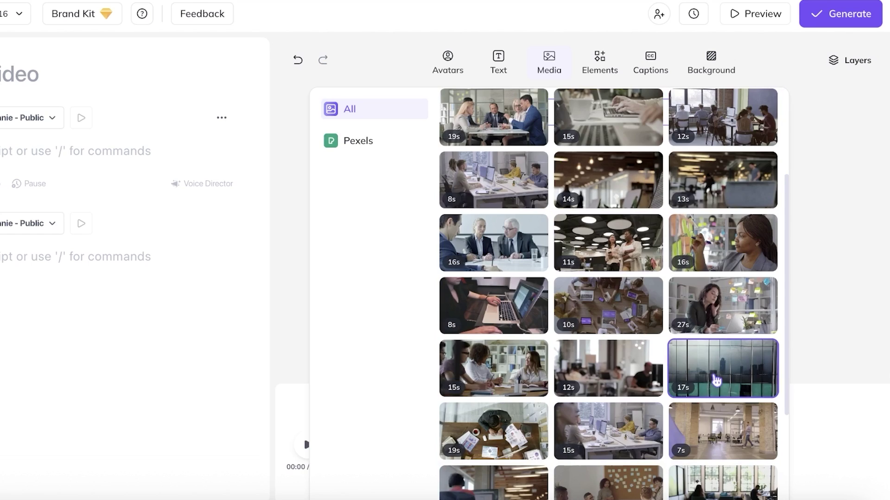
scroll(602, 370, "down", 5)
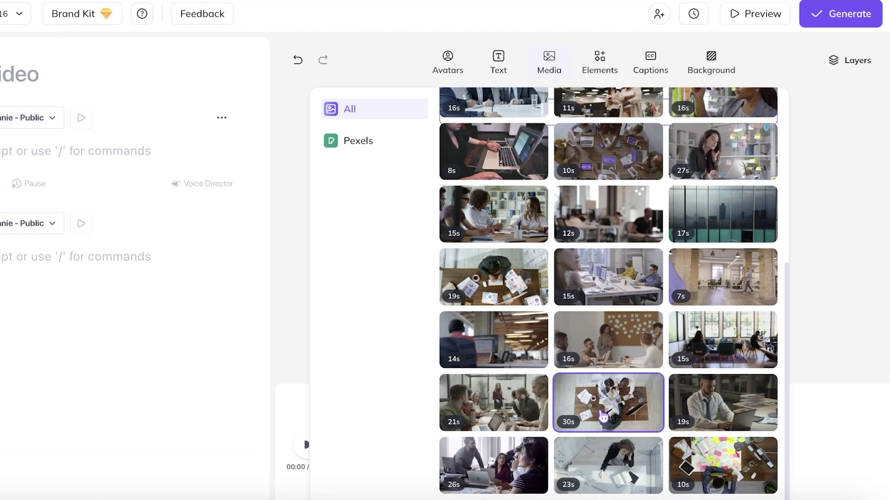
scroll(598, 350, "down", 5)
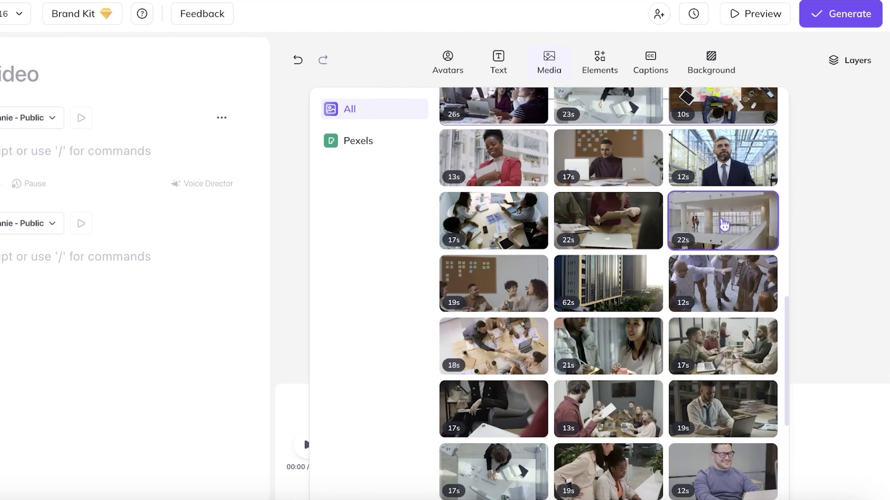
scroll(633, 317, "down", 4)
left_click(615, 183)
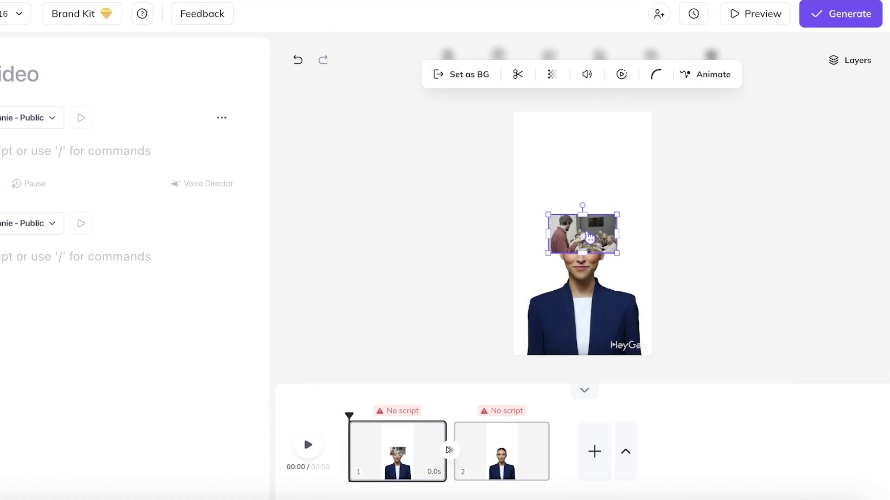
left_click_drag(589, 237, 585, 169)
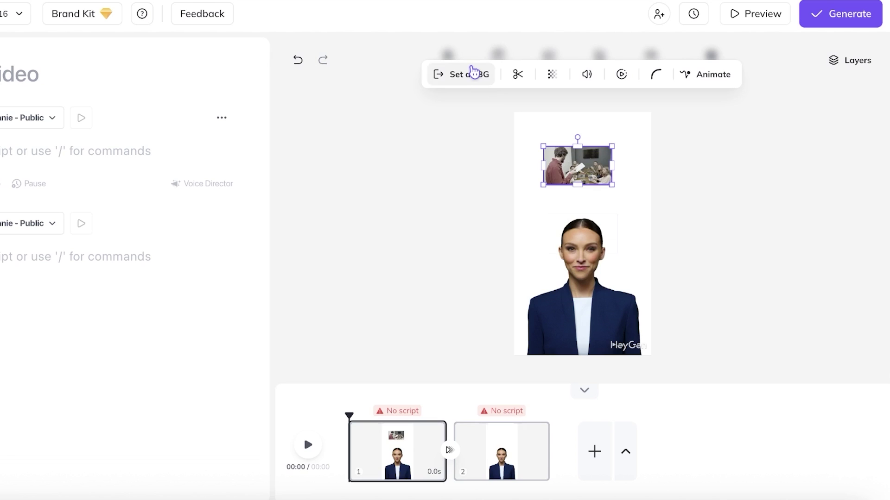
left_click(474, 72)
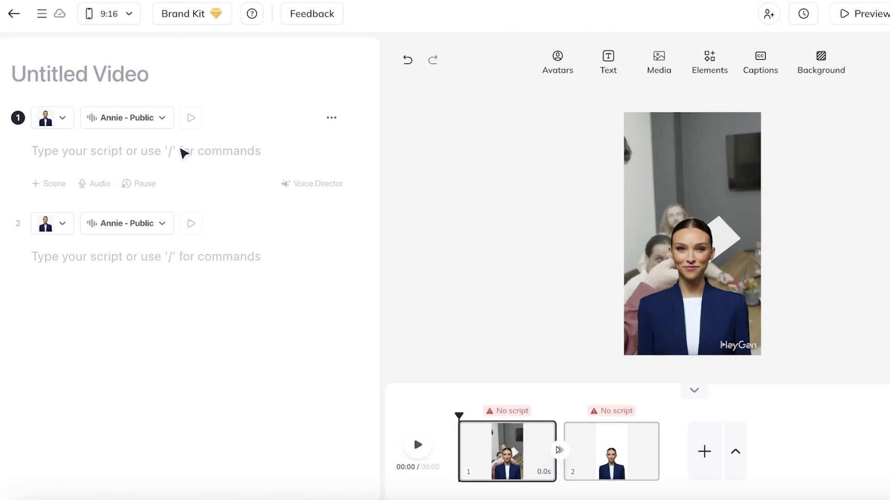
Record a short voice clip on the FIFINE 683 Microphone and add it as scene 1's audio
left_click(93, 184)
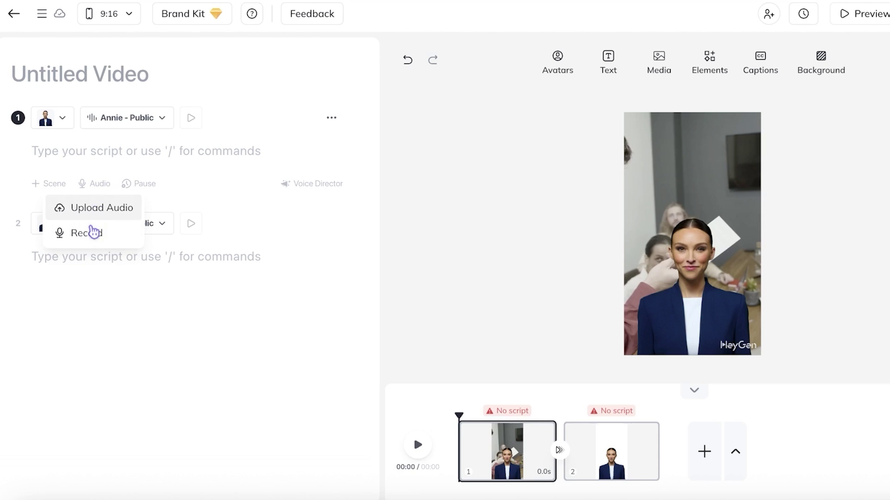
left_click(93, 232)
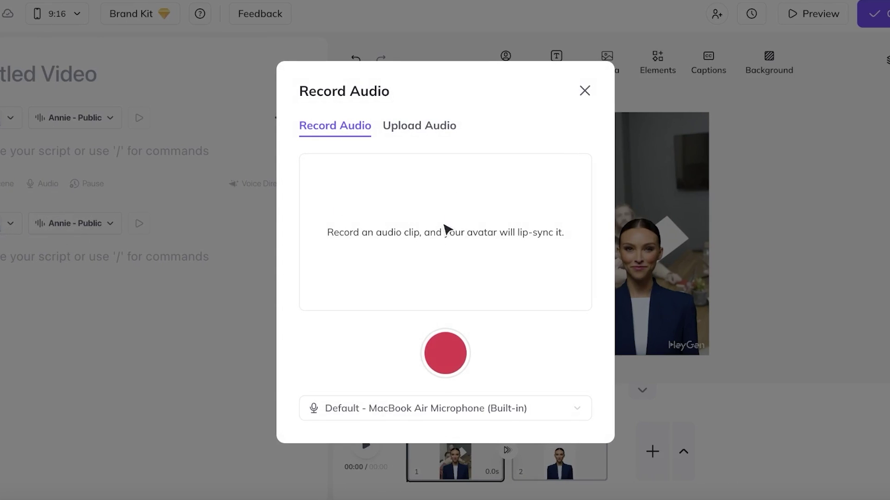
left_click(419, 410)
left_click(457, 341)
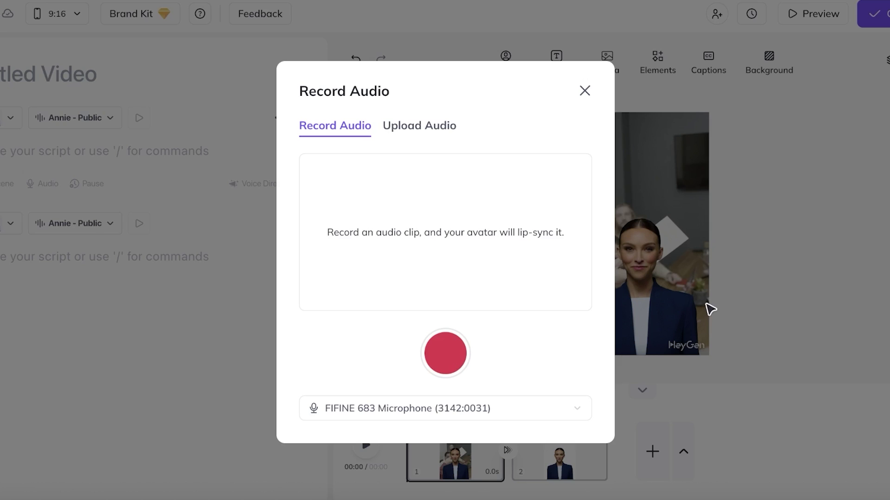
left_click(456, 362)
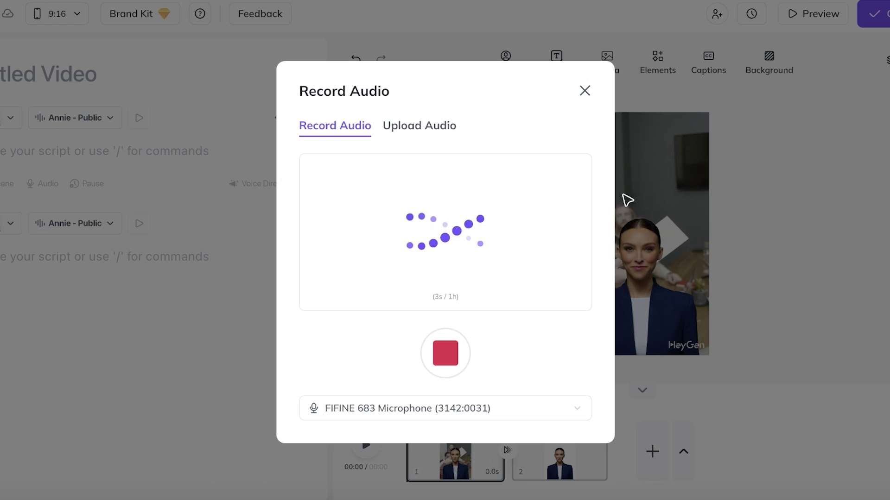
left_click(447, 354)
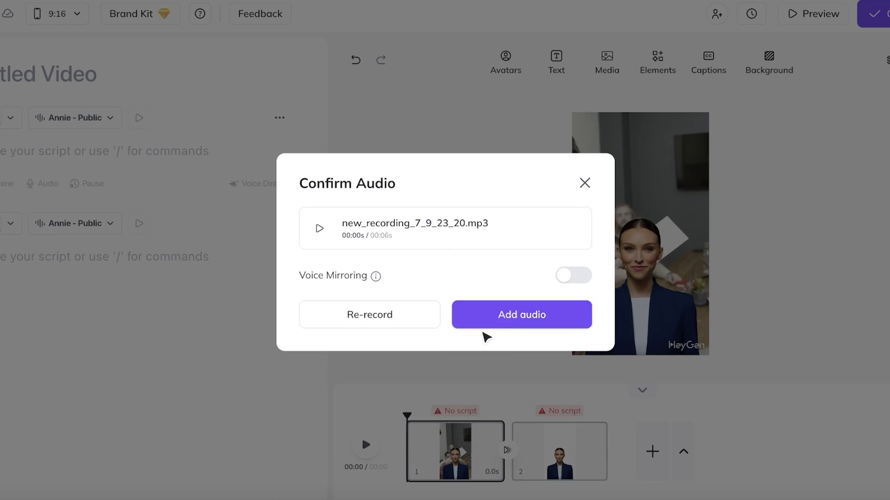
left_click(534, 324)
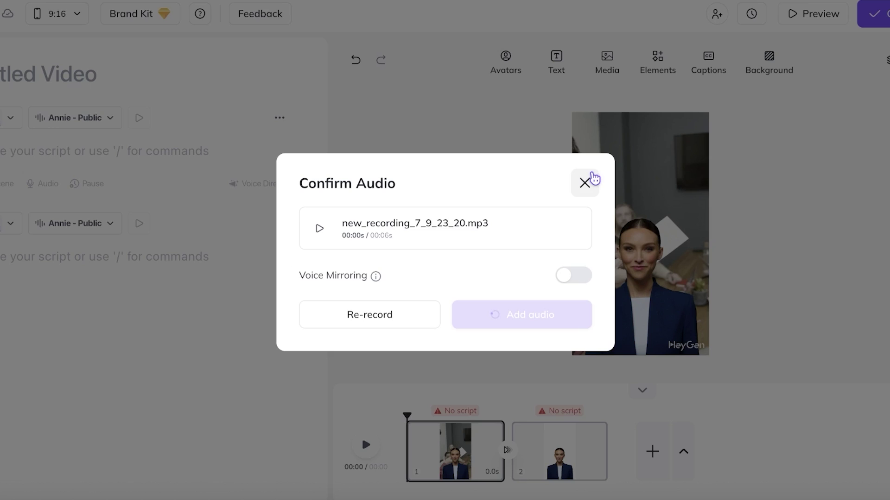
left_click(558, 318)
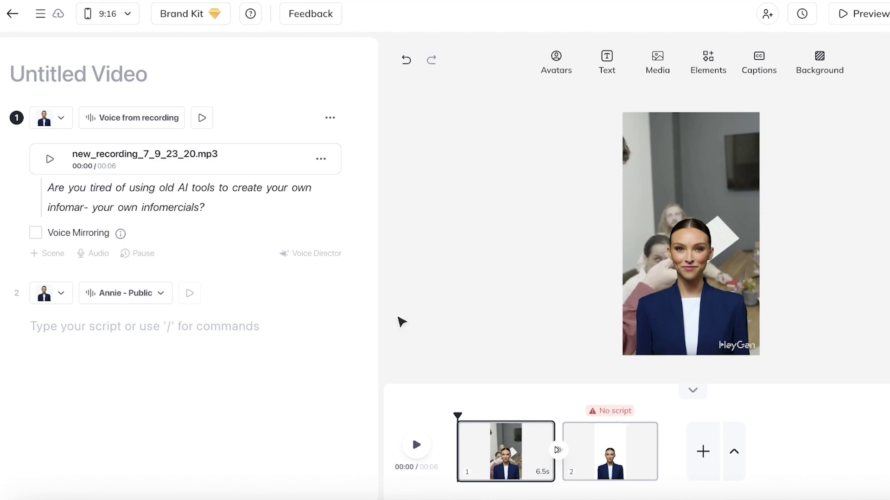
Turn scene 1's recorded audio into script text and delete the stray 'infomar-' fragment
left_click(324, 159)
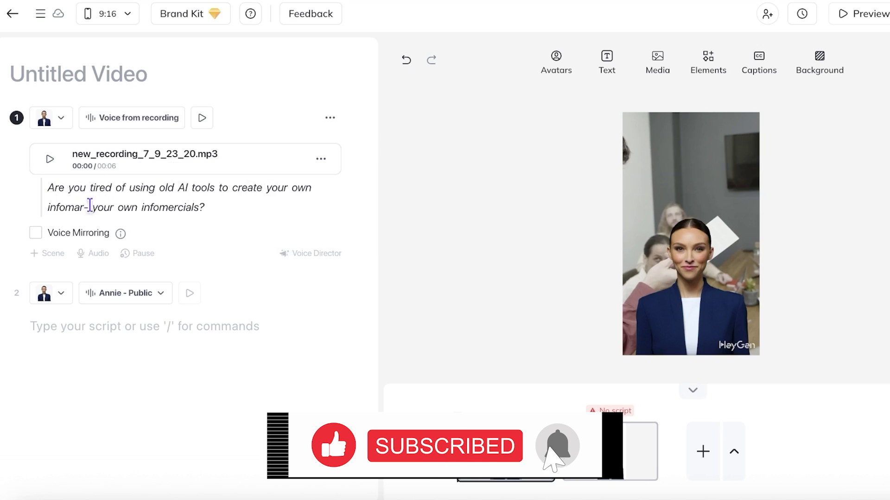
left_click_drag(89, 205, 49, 204)
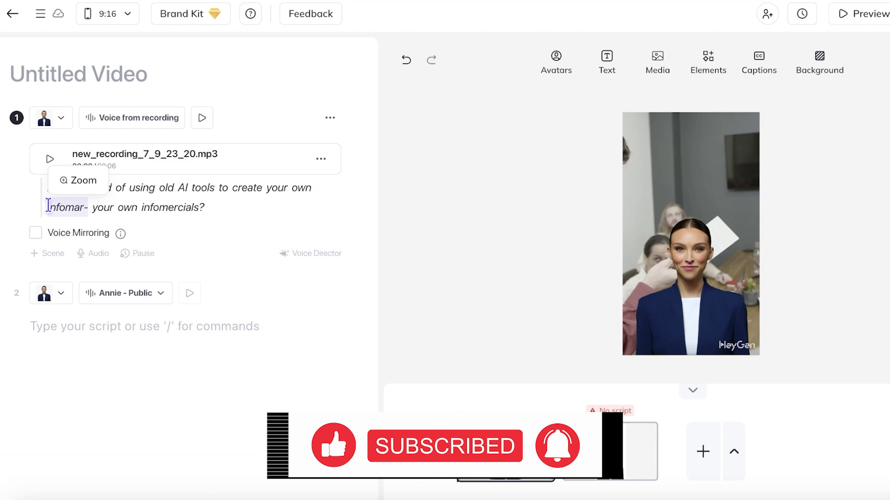
left_click(324, 159)
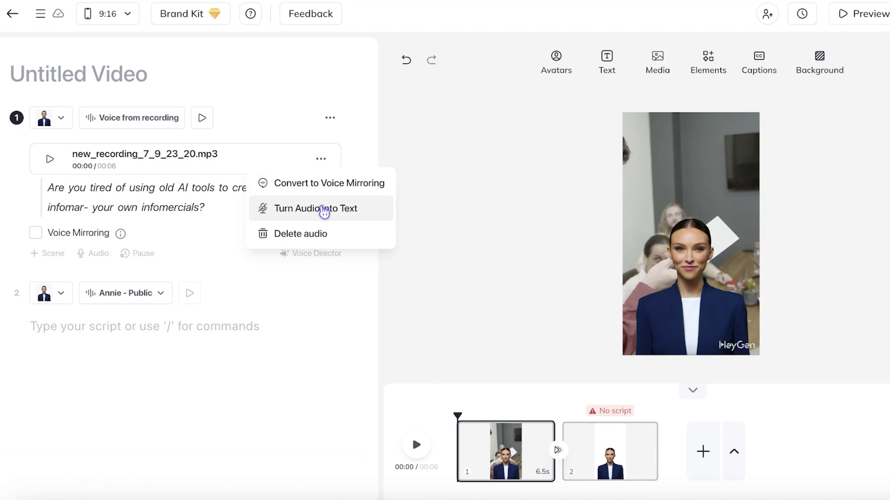
left_click(324, 209)
left_click_drag(89, 176, 59, 172)
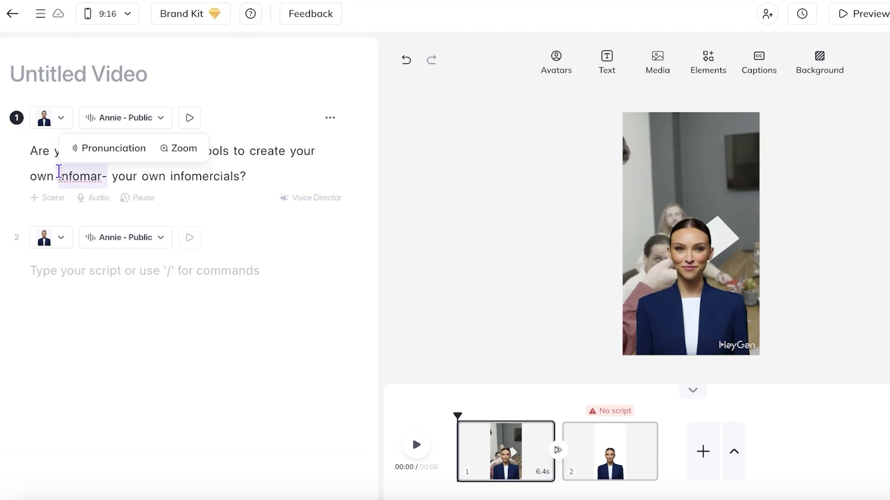
key("BackSpace")
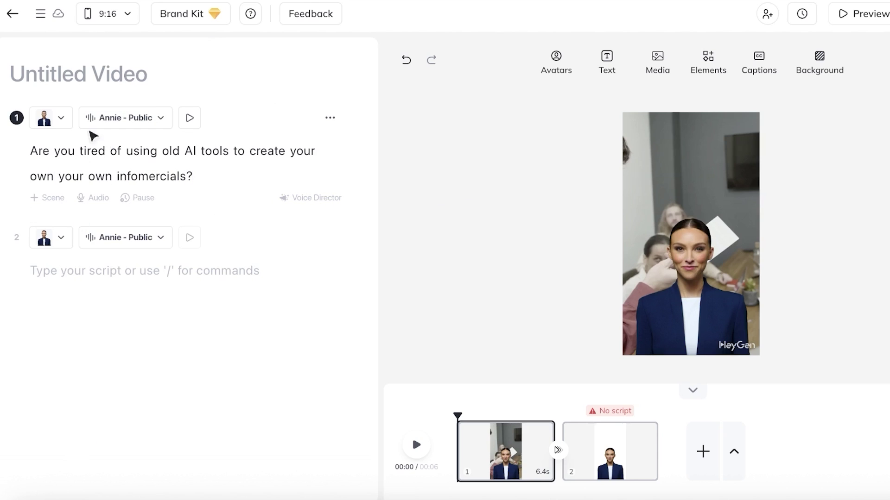
Select all of scene 1's script text and delete it
left_click(203, 176)
mouse_move(203, 176)
left_mouse_down()
mouse_move(9, 149)
mouse_move(215, 185)
left_mouse_up()
left_click(3, 157)
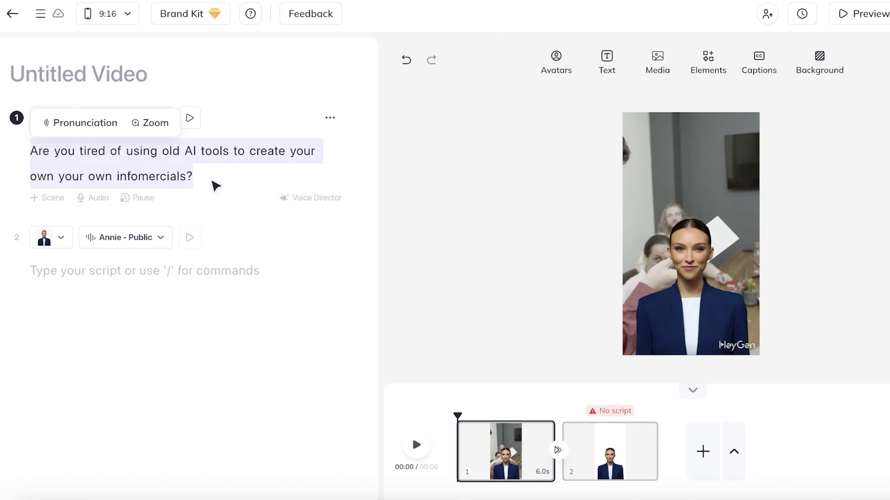
key("BackSpace")
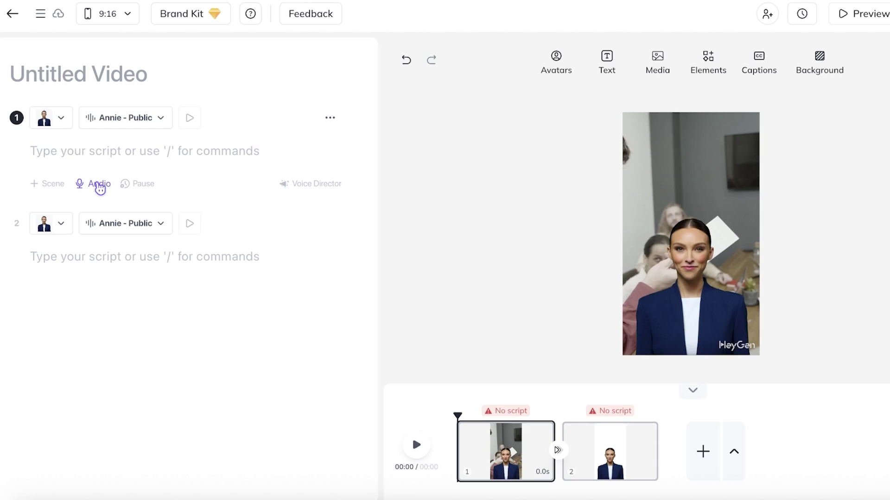
left_click(100, 186)
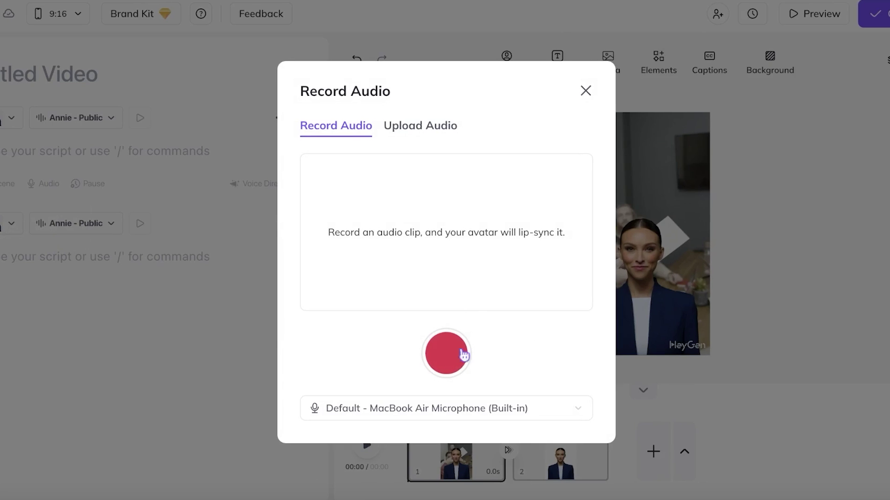
left_click(463, 408)
left_click(387, 341)
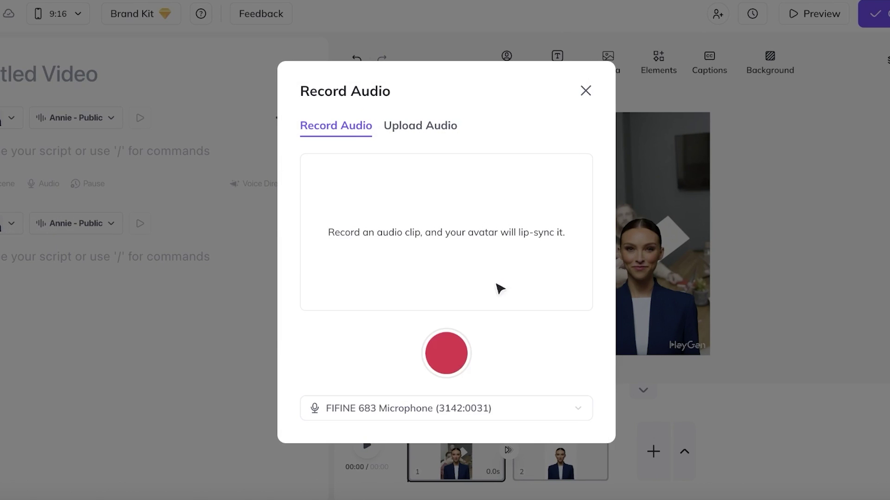
left_click(461, 354)
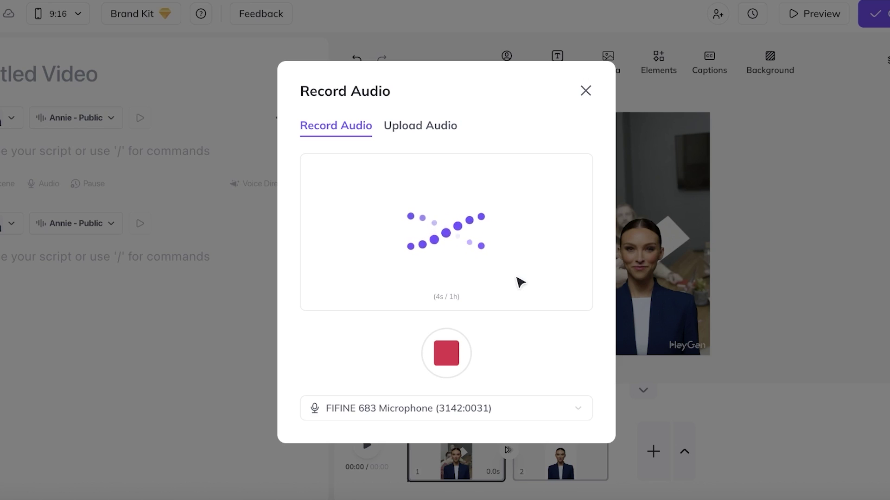
left_click(447, 353)
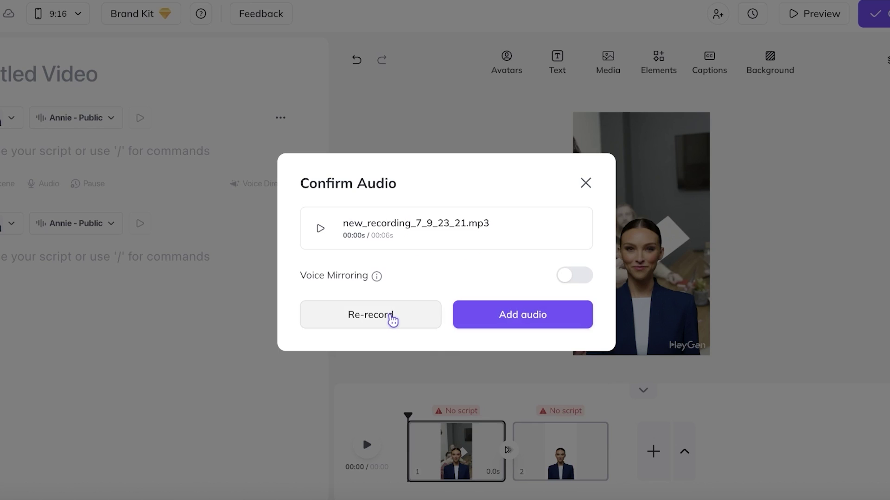
left_click(580, 276)
left_click(532, 314)
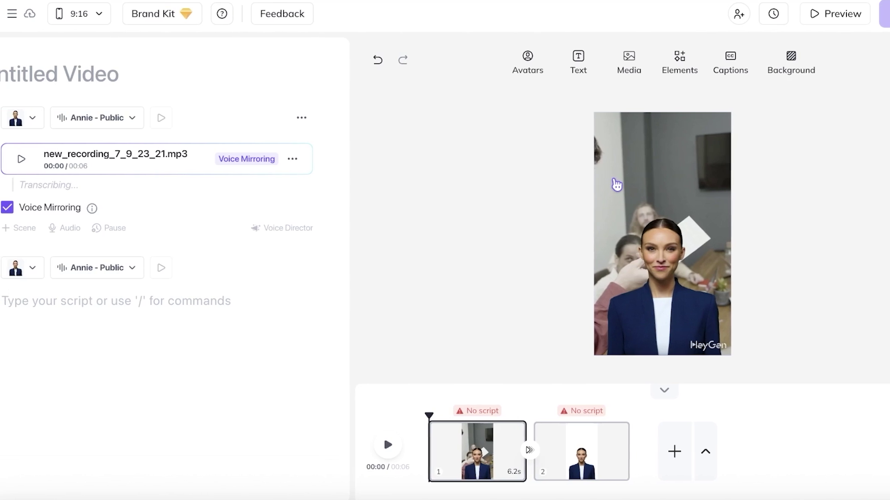
left_click(316, 159)
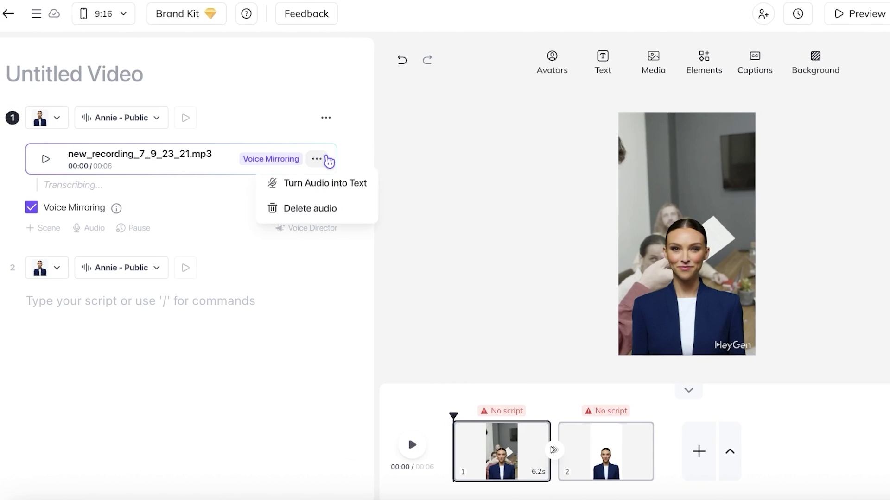
left_click(318, 187)
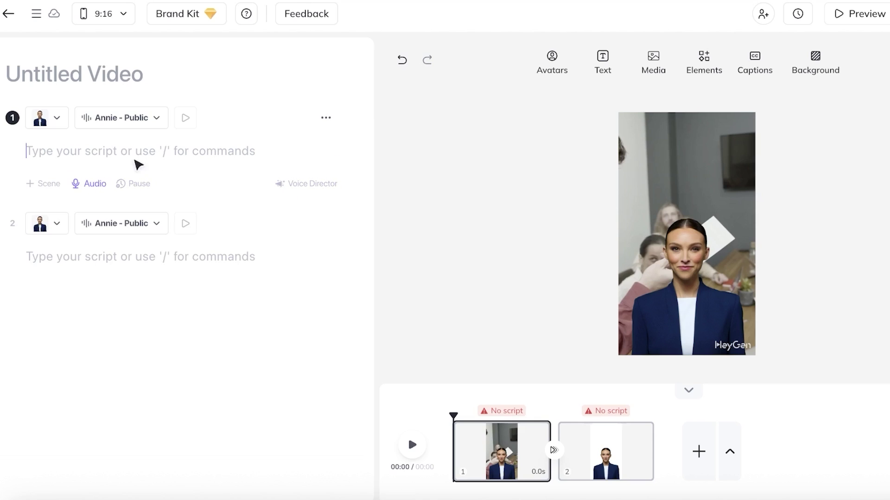
Type 'Top three things to look for in a candidate whenever you're hiring in HR' as scene 1's script
left_click(609, 226)
left_click(411, 211)
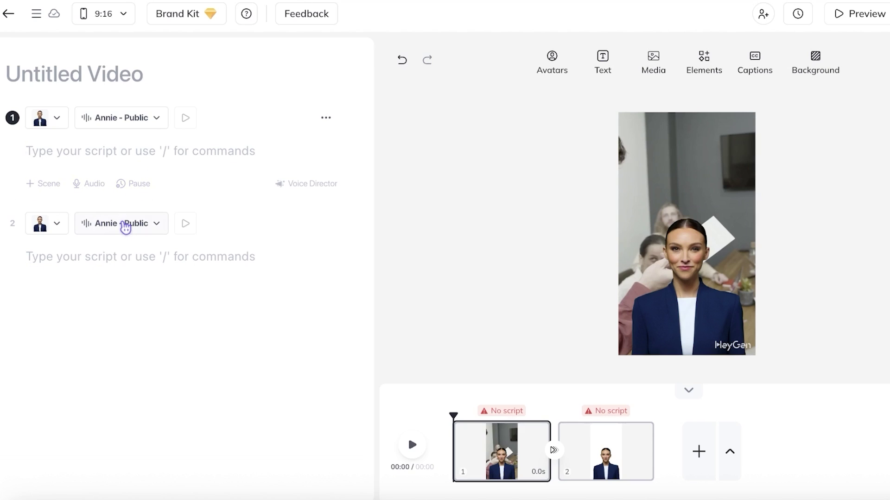
left_click(587, 419)
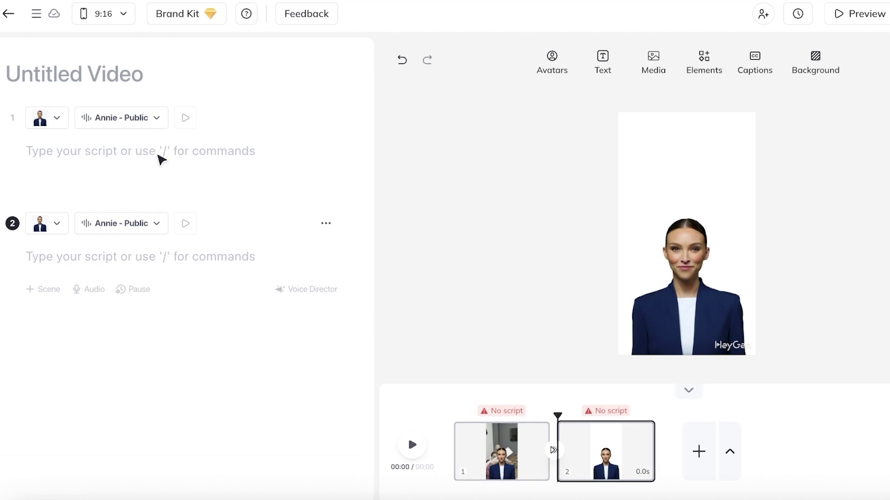
left_click(162, 157)
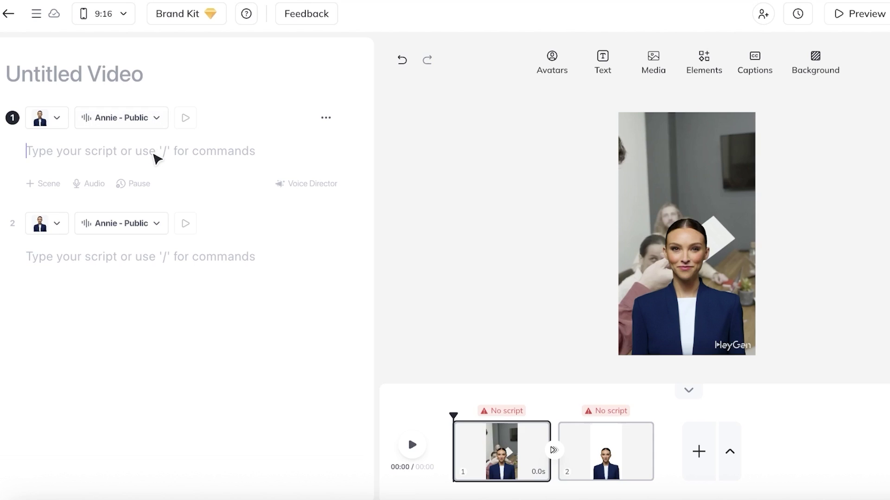
type("ti")
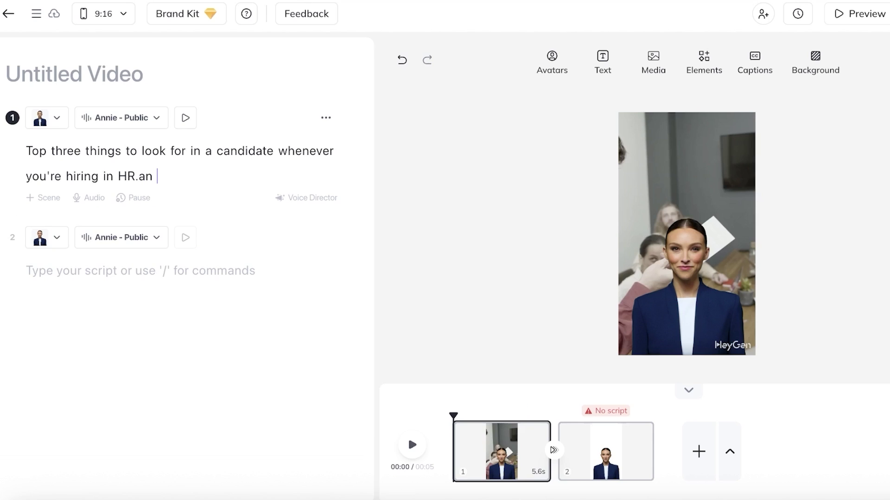
key("BackSpace")
key("BackSpace")
key("BackSpace")
Select scene 2 and view its avatar's look choices
left_click(109, 274)
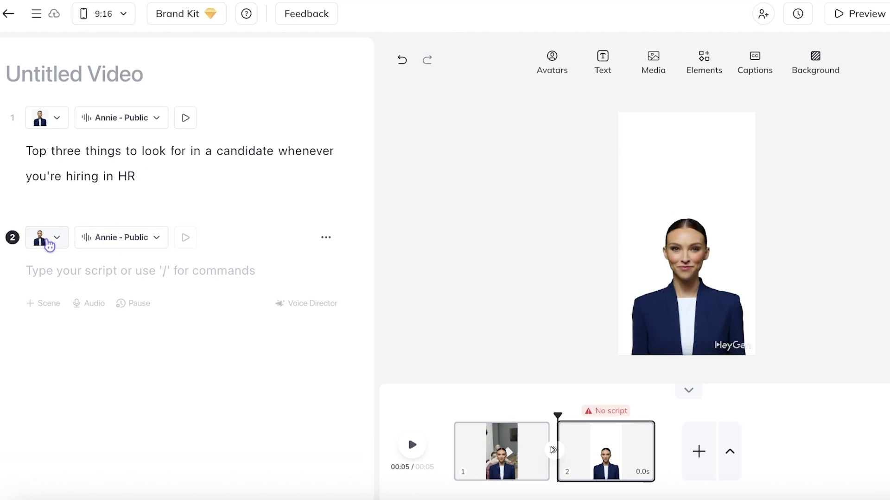
left_click(538, 429)
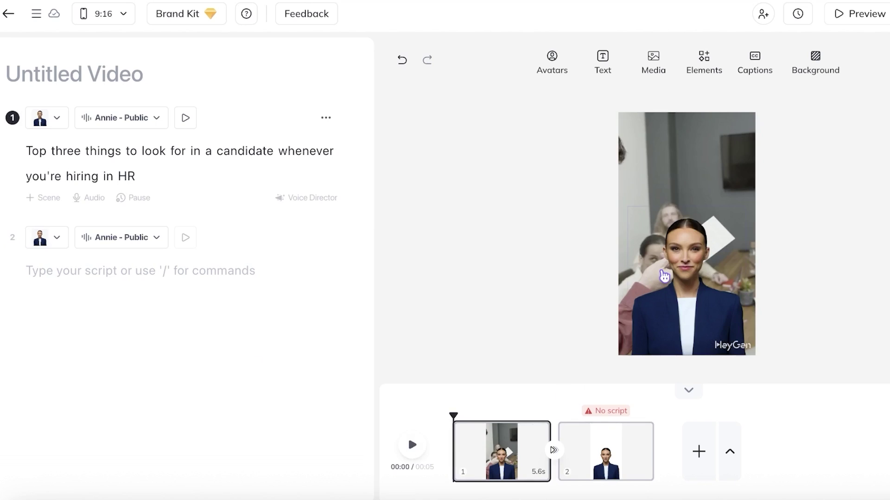
left_click(591, 464)
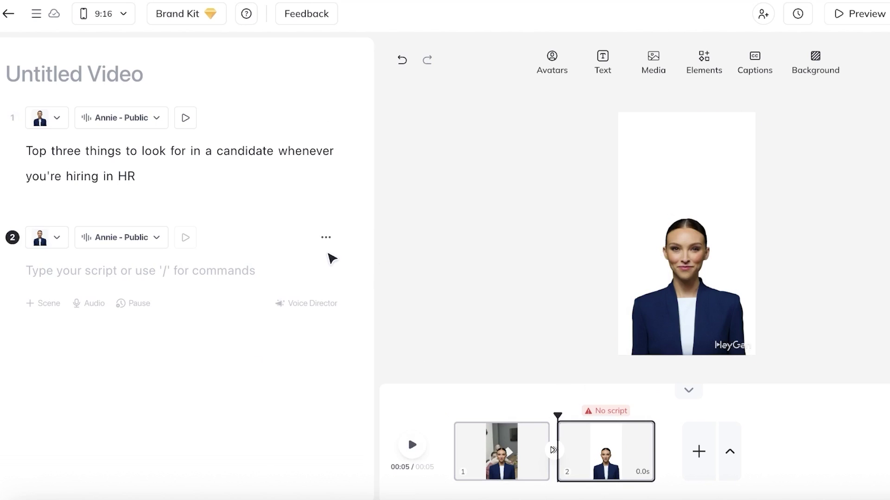
left_click(56, 238)
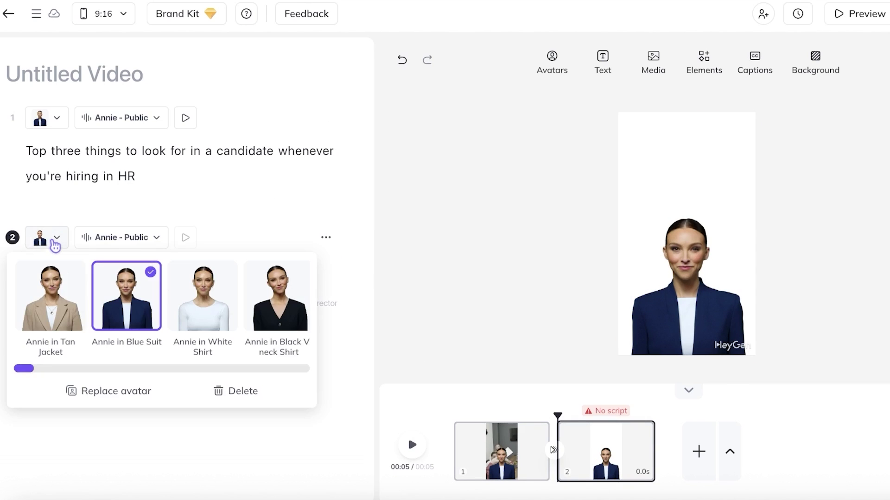
scroll(119, 371, "right", 10)
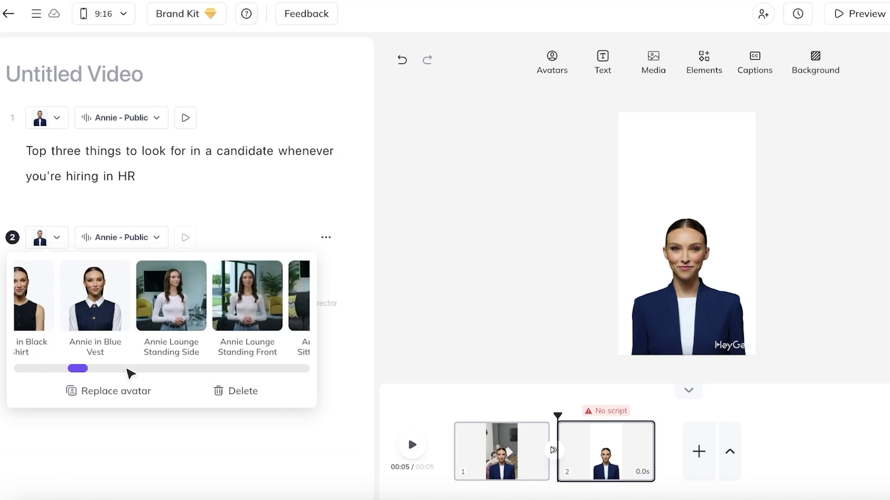
Apply the Annie Office Sitting look to scene 2 and shift her slightly right
left_click(552, 62)
scroll(486, 351, "down", 1)
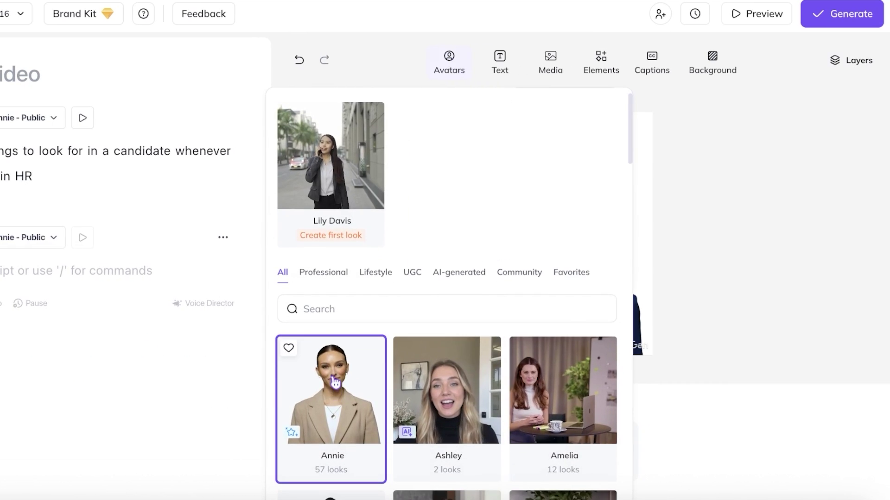
left_click(440, 358)
scroll(336, 358, "down", 15)
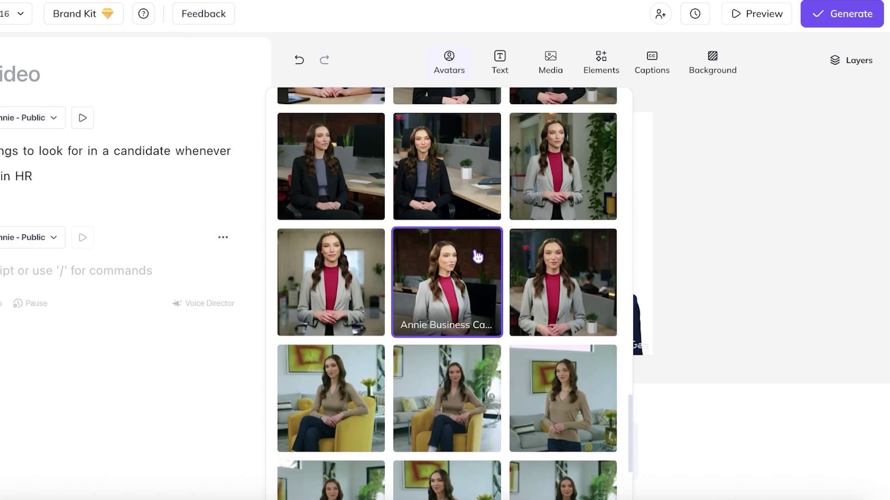
scroll(472, 246, "down", 5)
left_click(436, 298)
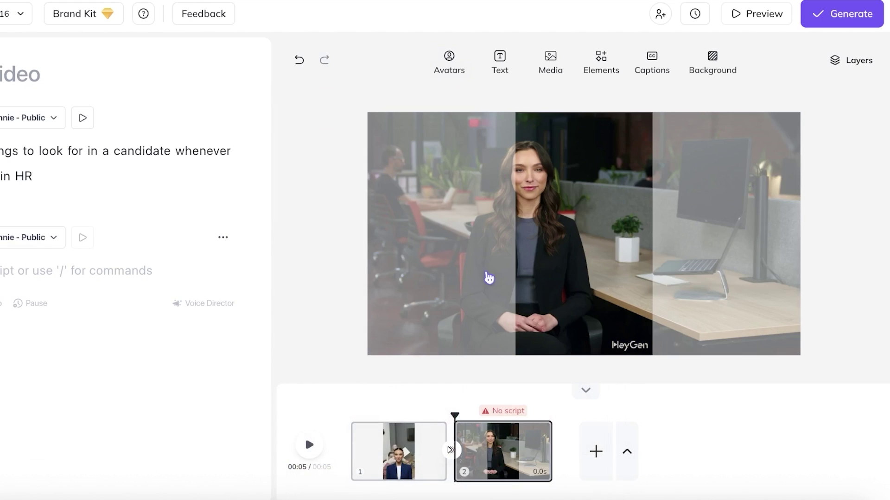
left_click(576, 218)
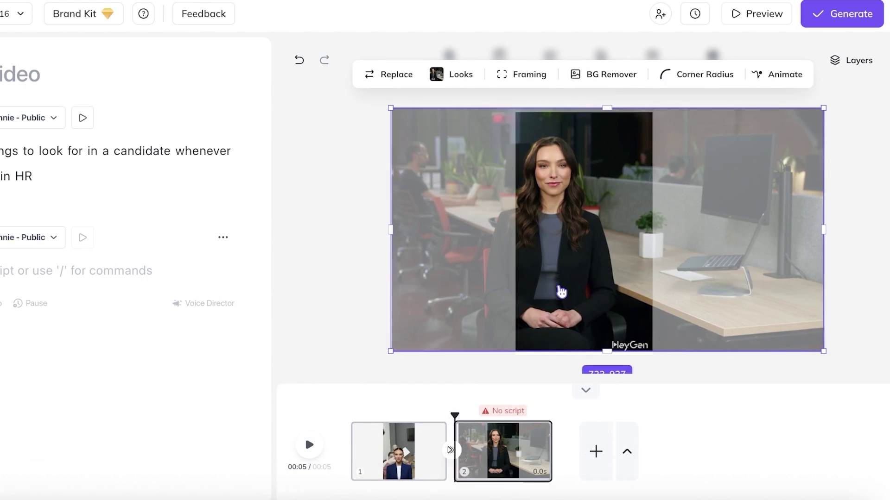
left_click_drag(562, 292, 582, 294)
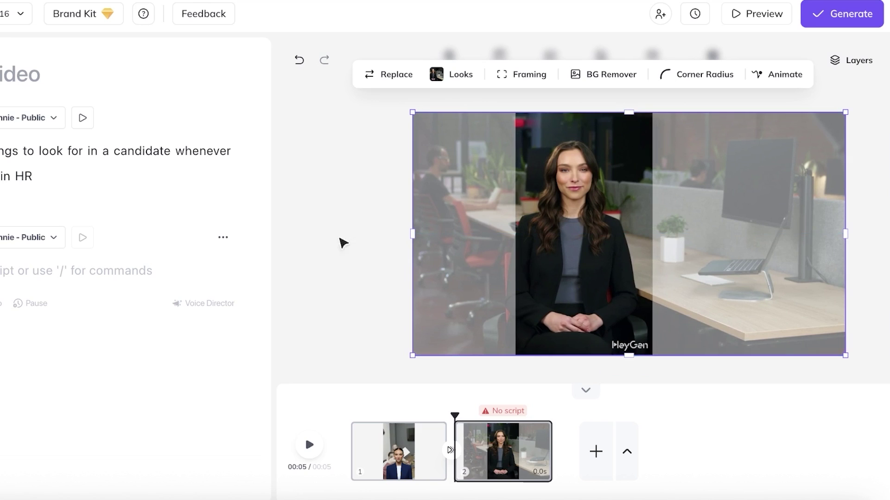
left_click(373, 222)
Swap scene 2's avatar to a different seated Annie office look
left_click(449, 70)
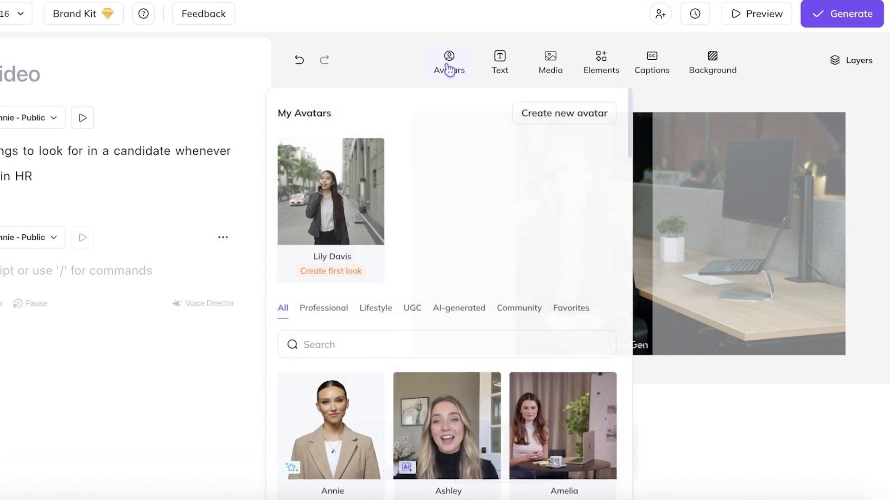
scroll(417, 394, "down", 4)
scroll(345, 263, "up", 4)
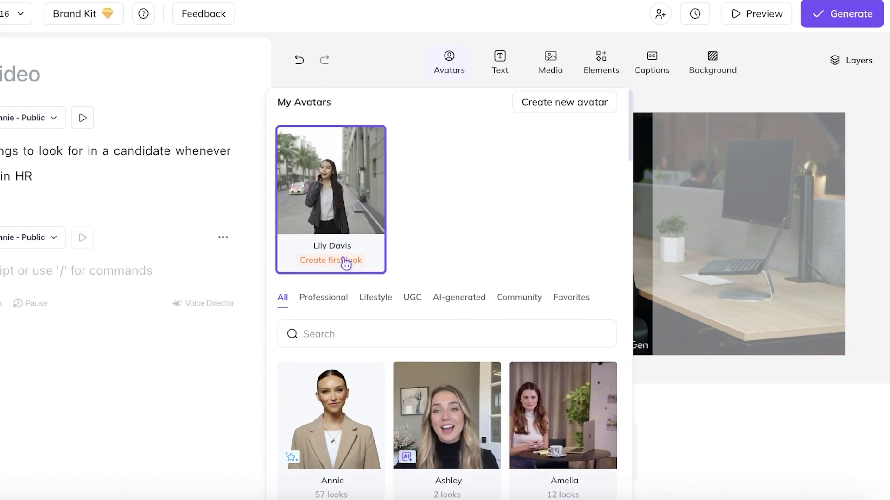
left_click(327, 391)
scroll(556, 223, "down", 4)
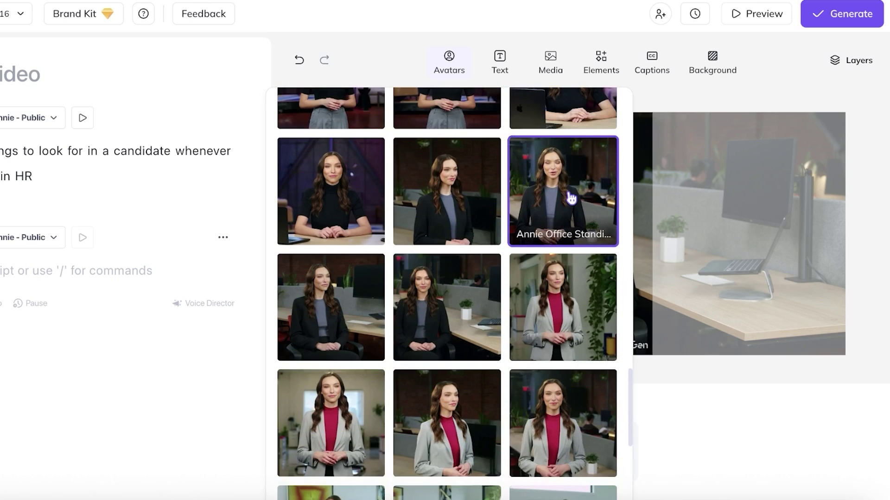
left_click(320, 309)
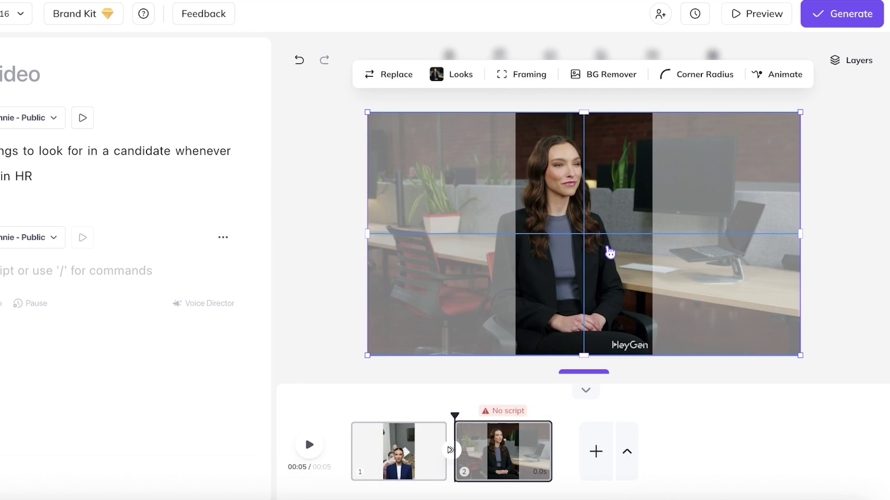
left_click(346, 373)
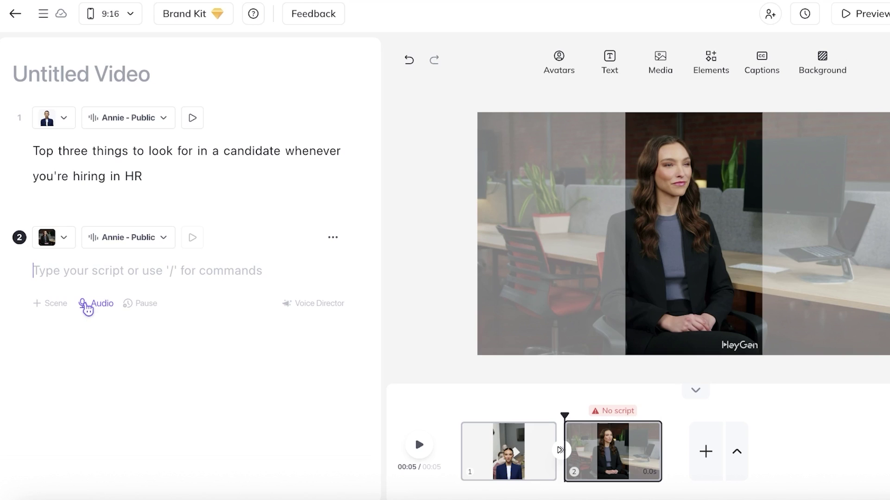
Record and add a voice clip for scene 2, then convert it to 'HR candidates need to be likable.'
left_click(86, 308)
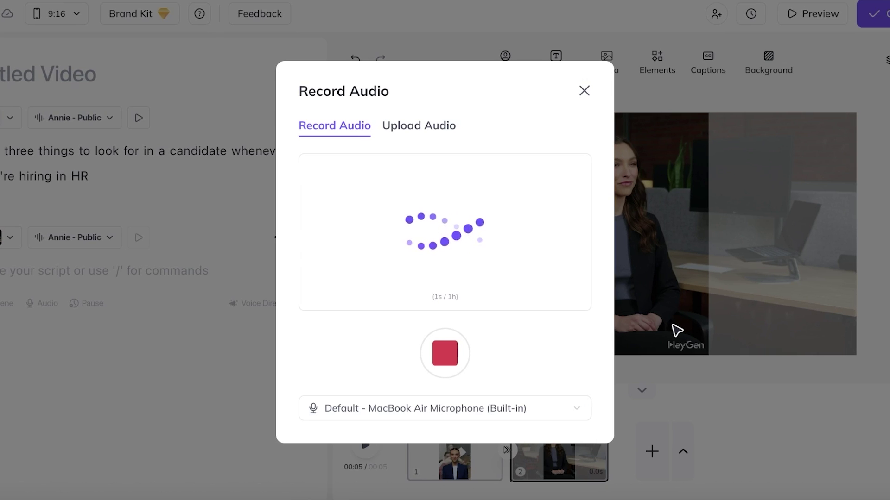
left_click(455, 356)
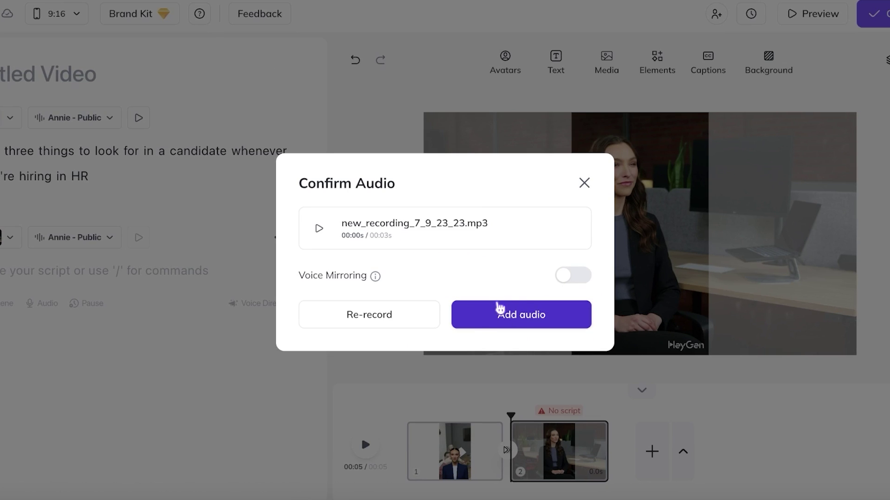
left_click(531, 313)
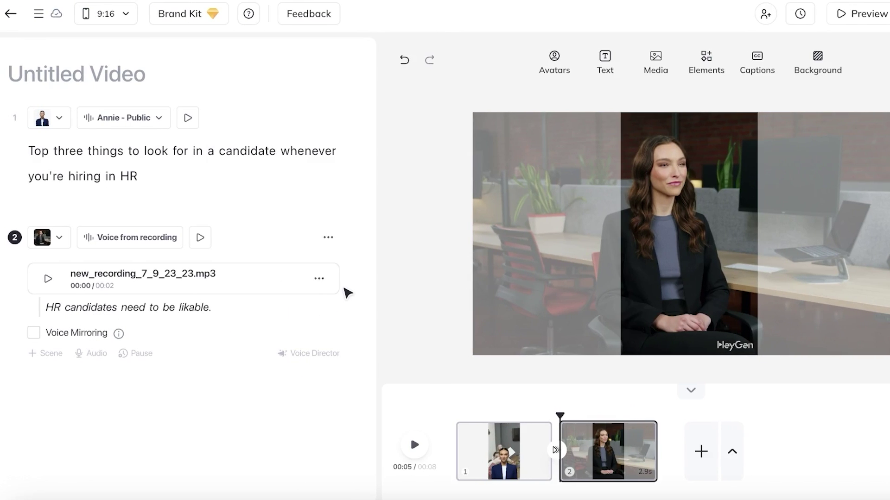
left_click(319, 278)
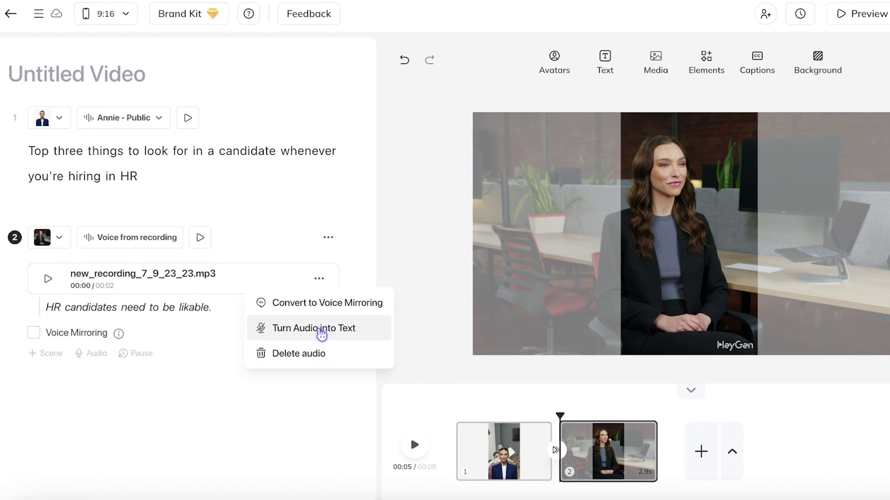
left_click(321, 329)
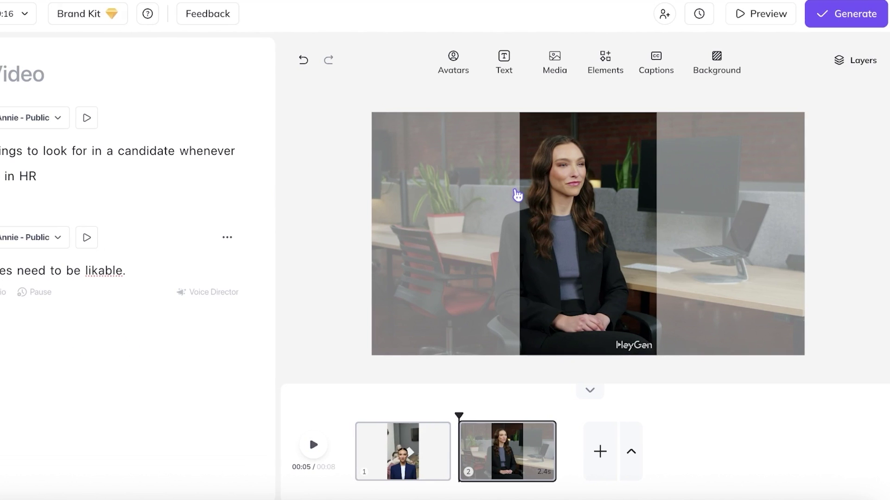
Generate the video titled 'hr', keeping resolution at 720p and frame rate at 25 fps
left_click(443, 448)
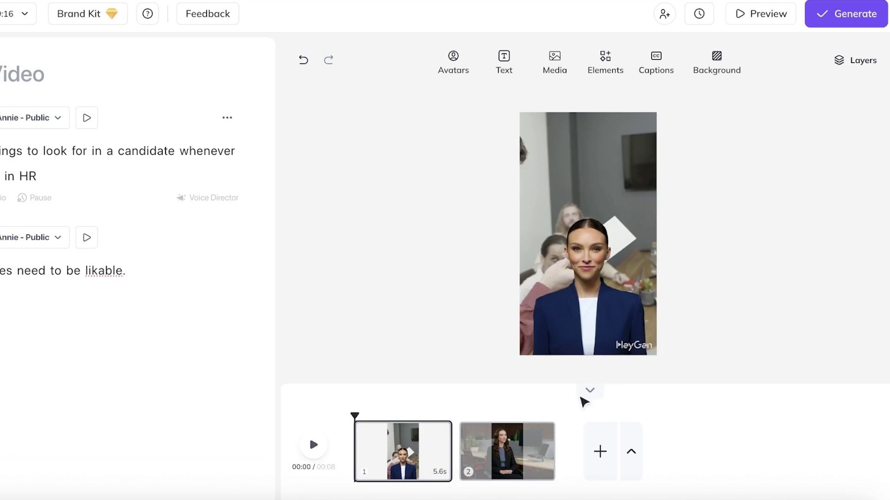
left_click(855, 16)
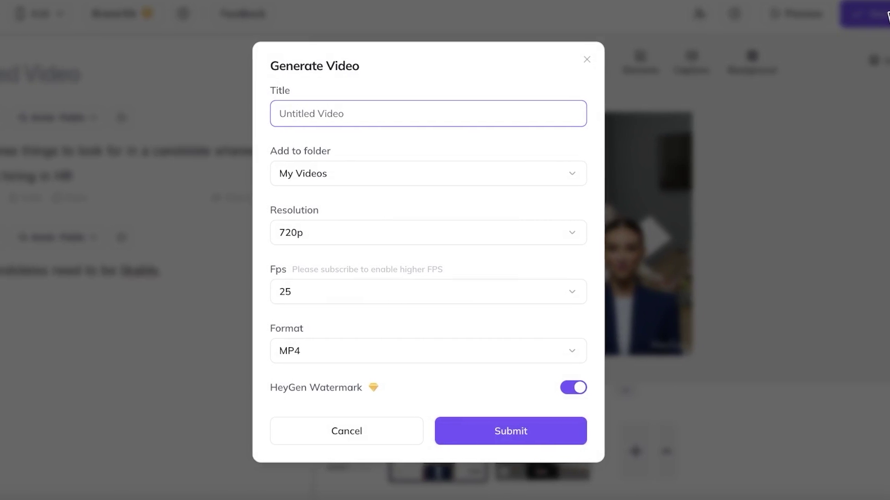
triple_click(447, 113)
type("hr")
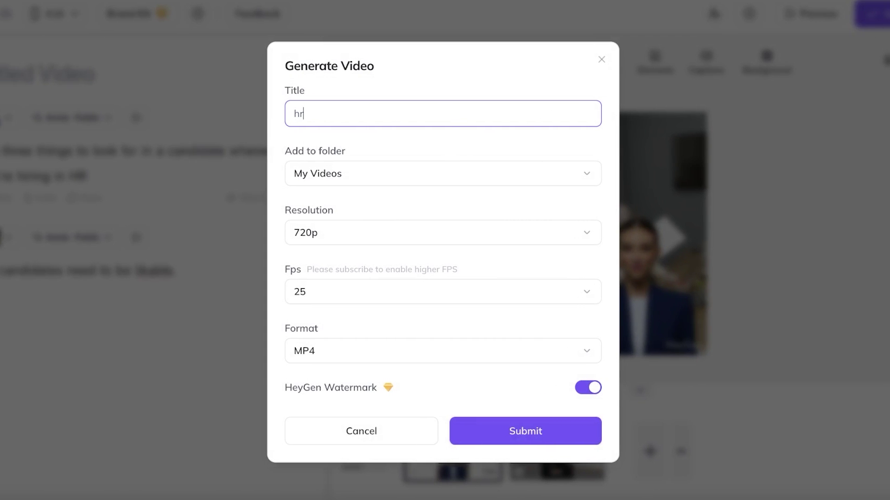
left_click(384, 237)
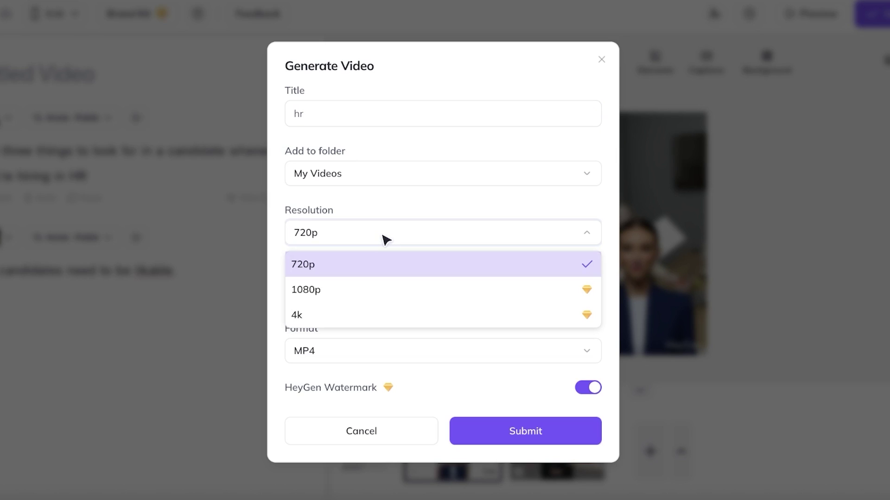
left_click(384, 237)
left_click(363, 292)
left_click(361, 298)
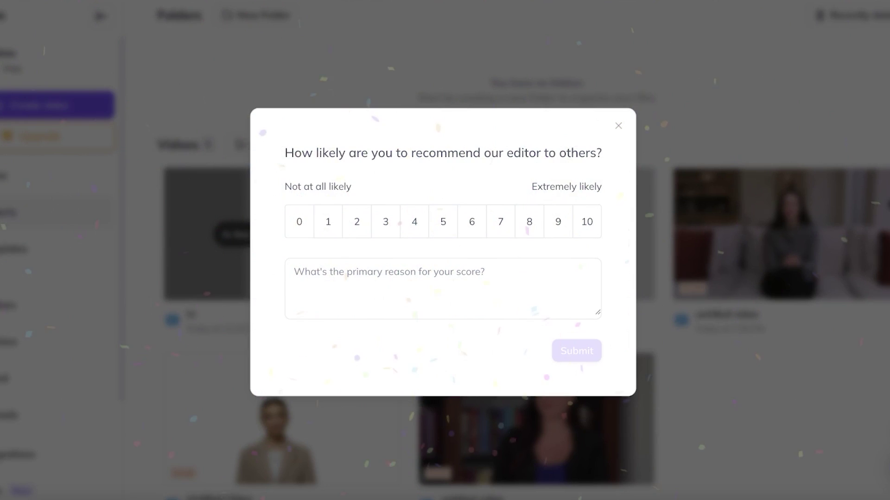
Rate the editor 10, close the survey, and check the hr video card's rendering progress
left_click(587, 221)
left_click(618, 126)
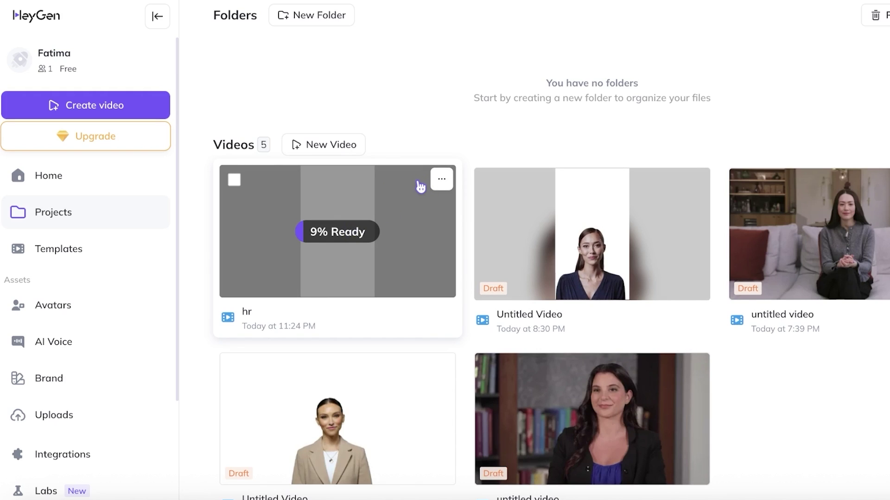
left_click(441, 179)
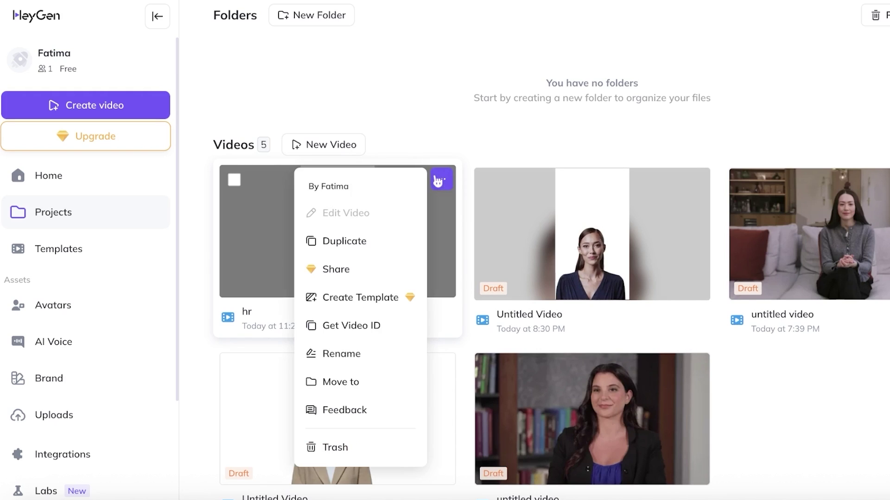
left_click(463, 143)
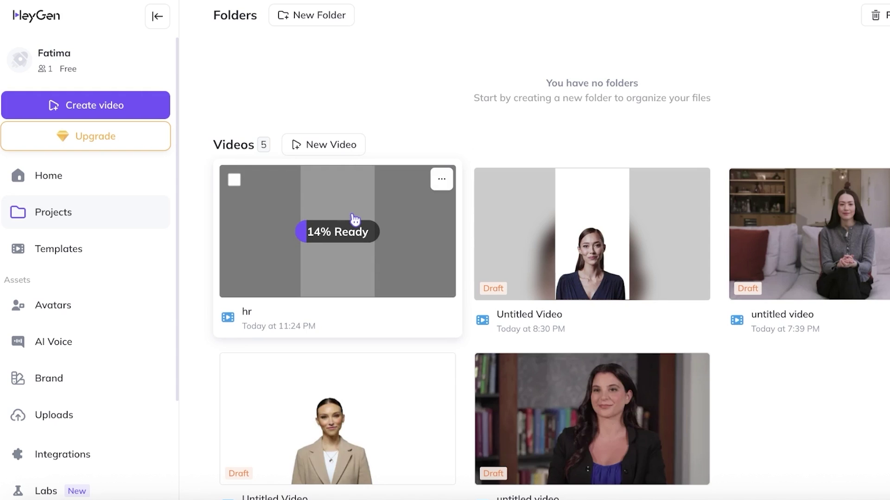
scroll(418, 185, "down", 1)
scroll(419, 186, "down", 2)
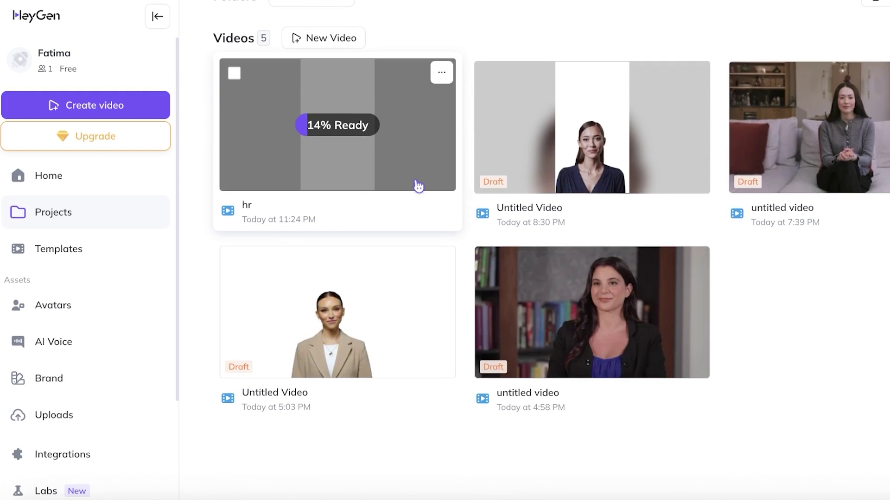
scroll(418, 186, "up", 1)
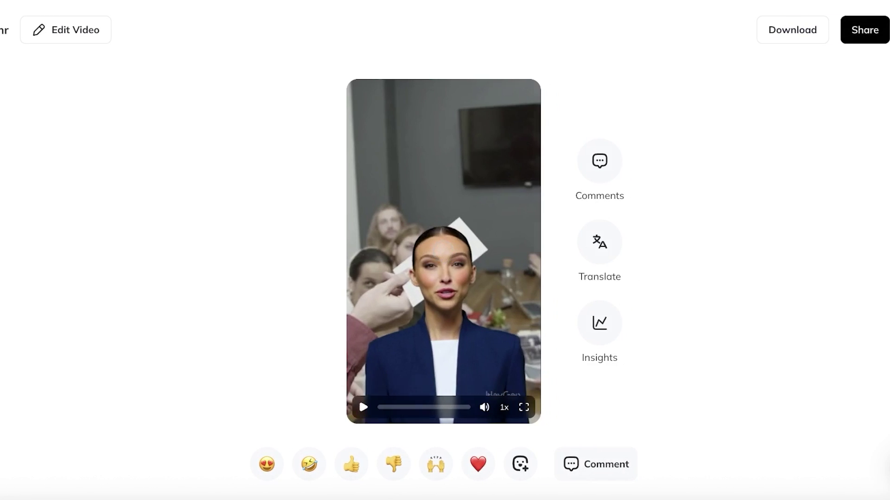
Play the hr video with volume raised, then tick and untick Translate script without applying it
key("XF86AudioRaiseVolume")
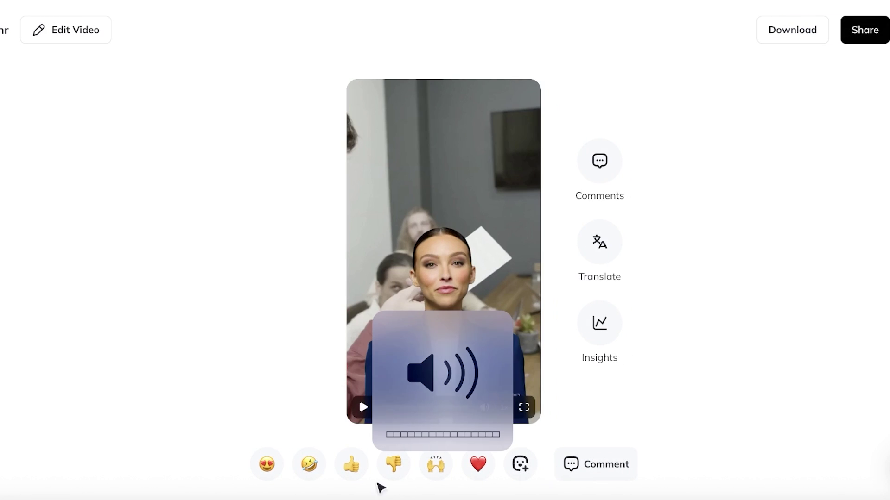
left_click(363, 408)
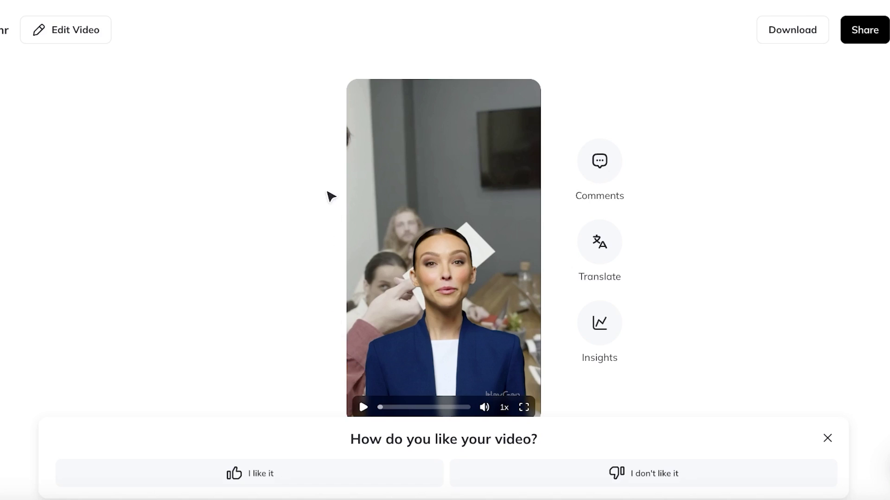
left_click(616, 238)
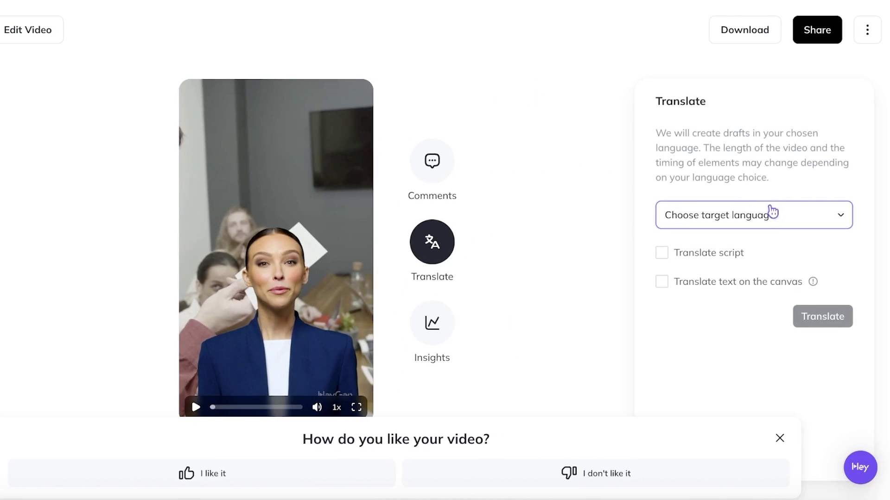
left_click(772, 213)
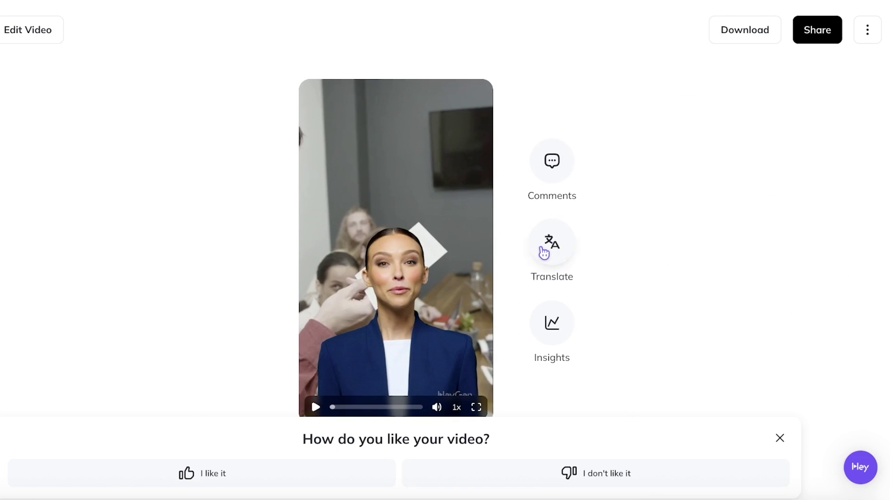
left_click(543, 253)
left_click(679, 257)
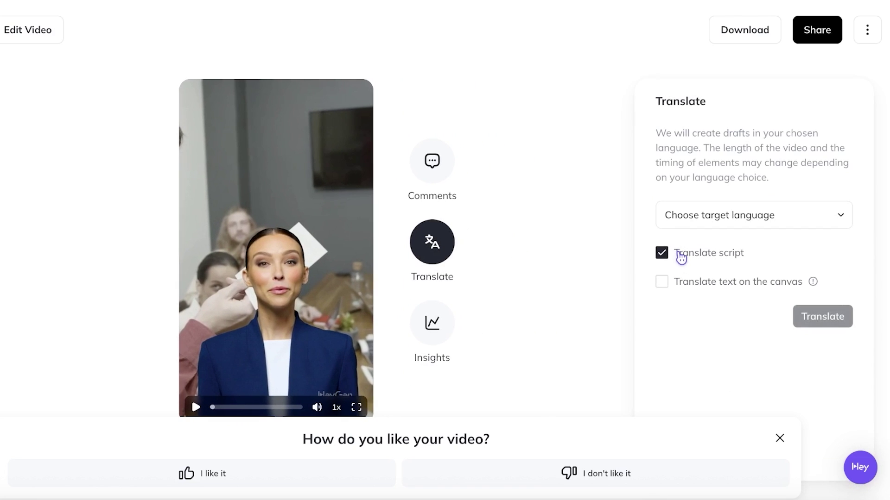
left_click(703, 262)
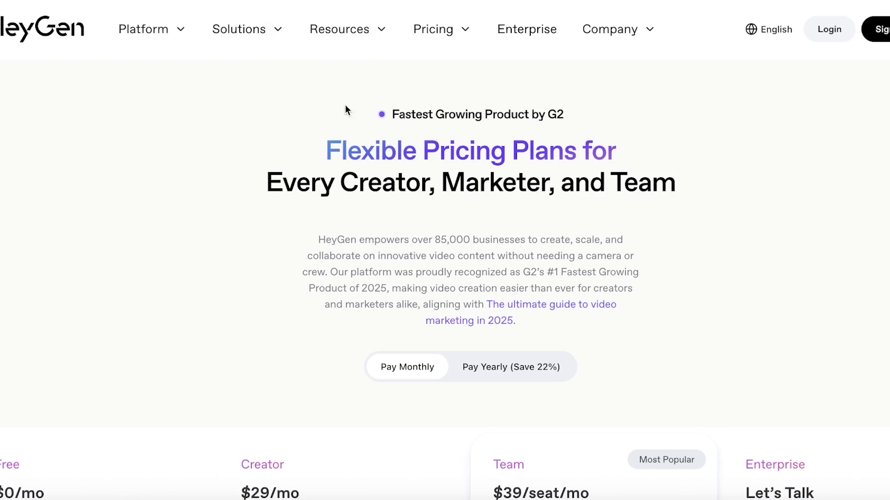
Scroll through the Free, Creator ($29/mo), Team ($39/seat/mo) and Enterprise plan cards and features
scroll(654, 236, "down", 2)
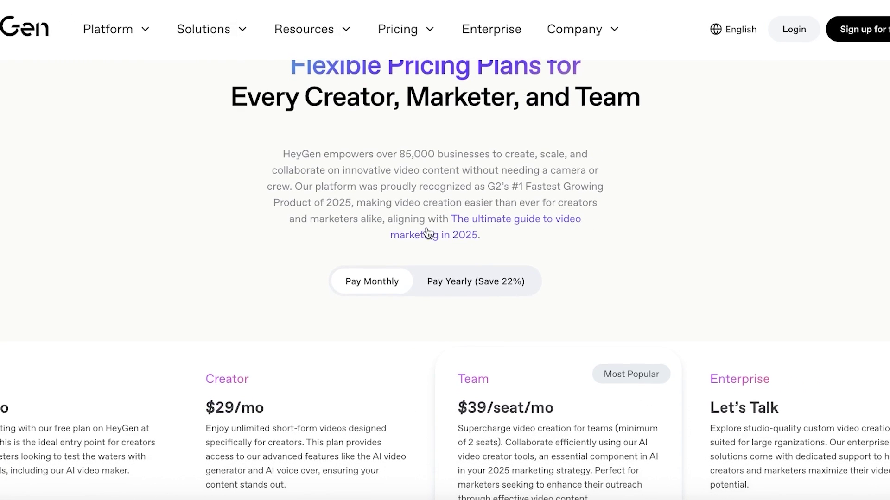
scroll(423, 235, "down", 8)
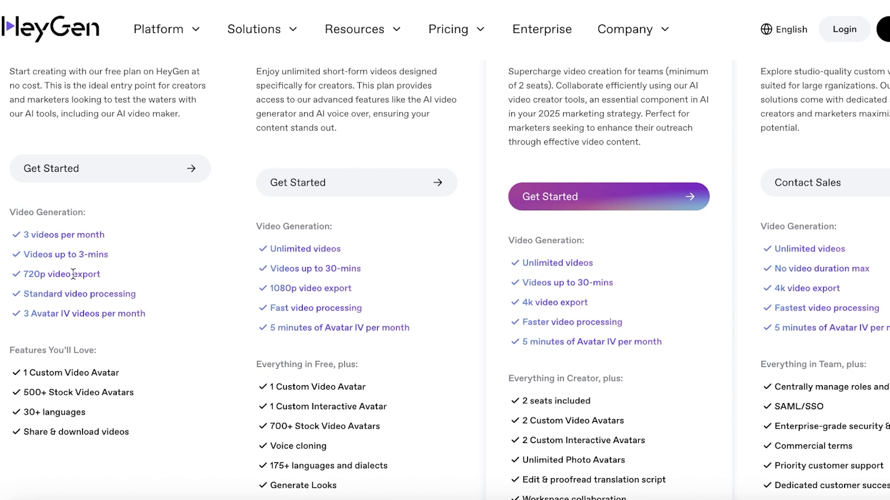
scroll(145, 271, "up", 6)
scroll(260, 257, "down", 7)
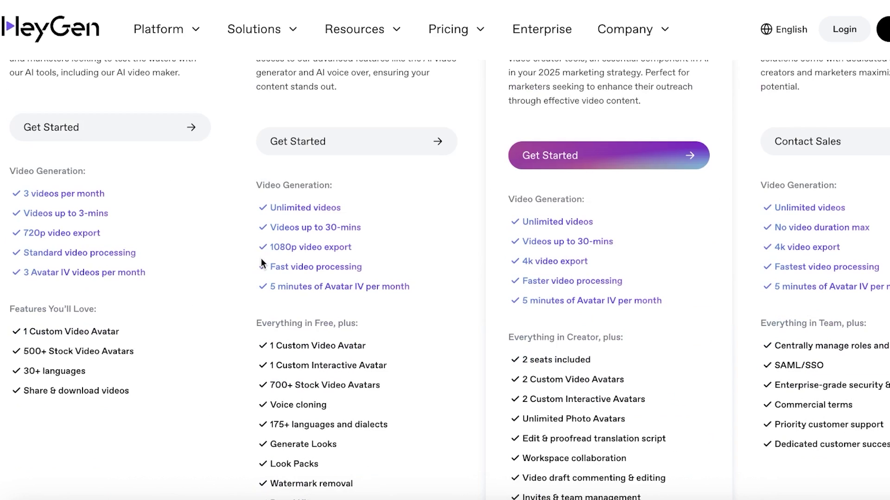
scroll(264, 260, "up", 2)
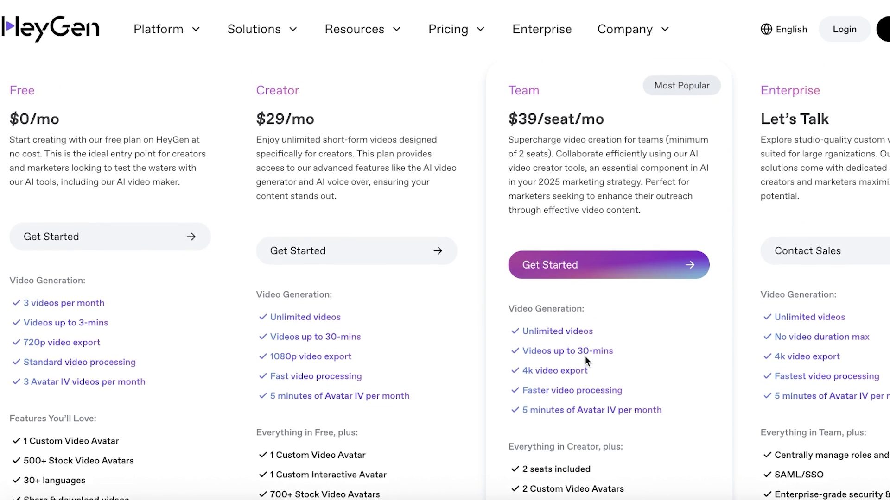
scroll(580, 335, "down", 1)
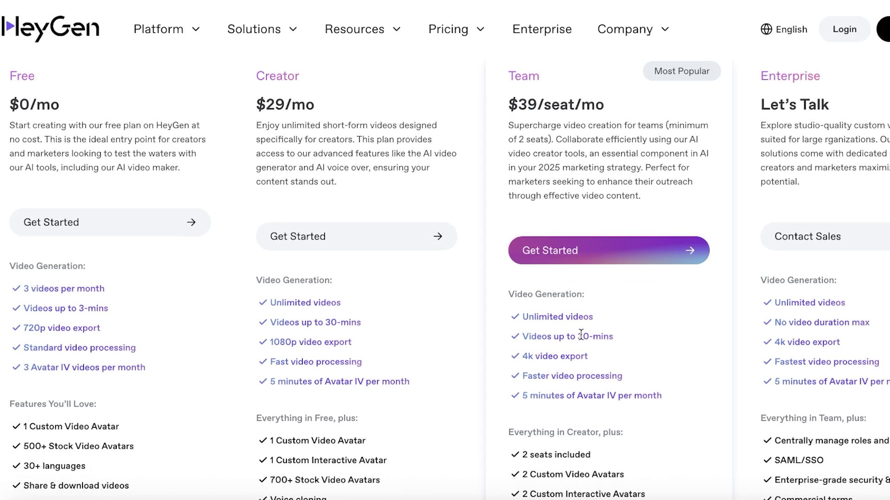
scroll(580, 338, "up", 1)
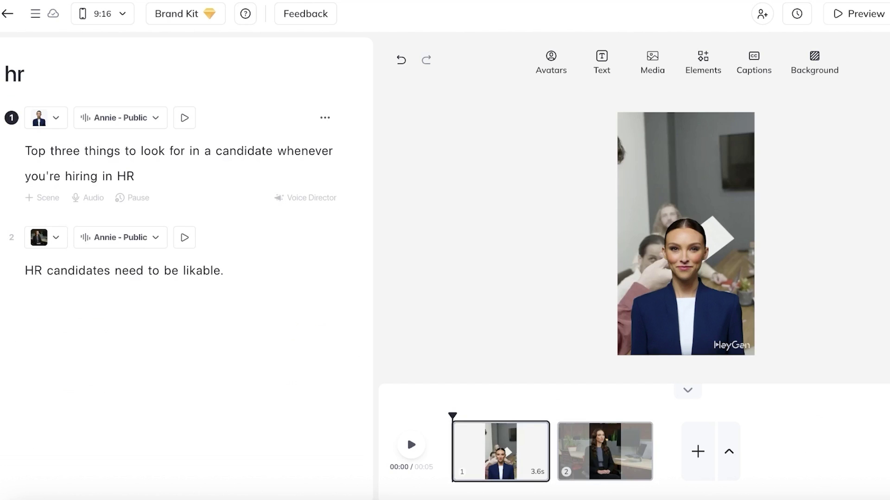
Leave the editor and video page for Projects, where the 5-second hr video sits beside four drafts
left_click(9, 13)
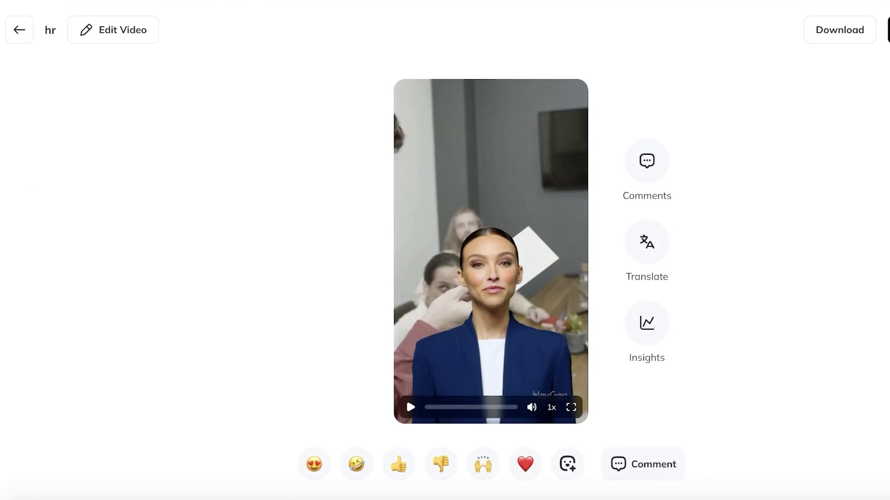
left_click(18, 30)
scroll(337, 151, "down", 3)
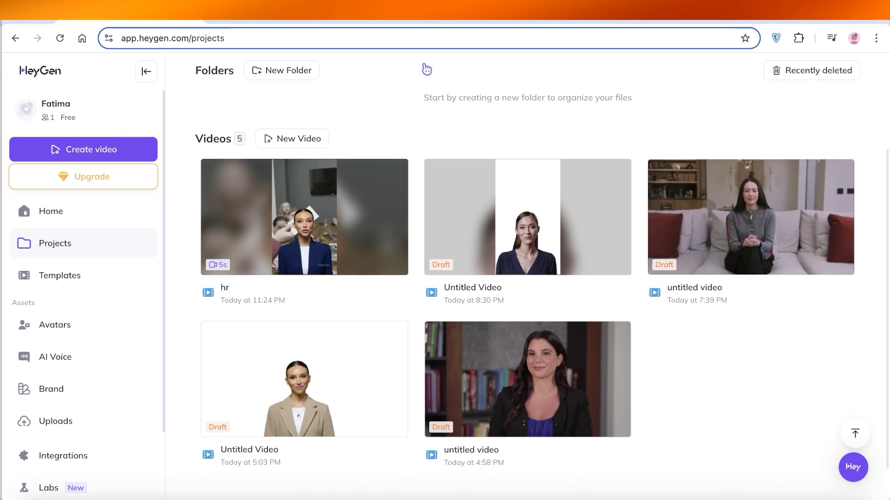
scroll(431, 79, "up", 3)
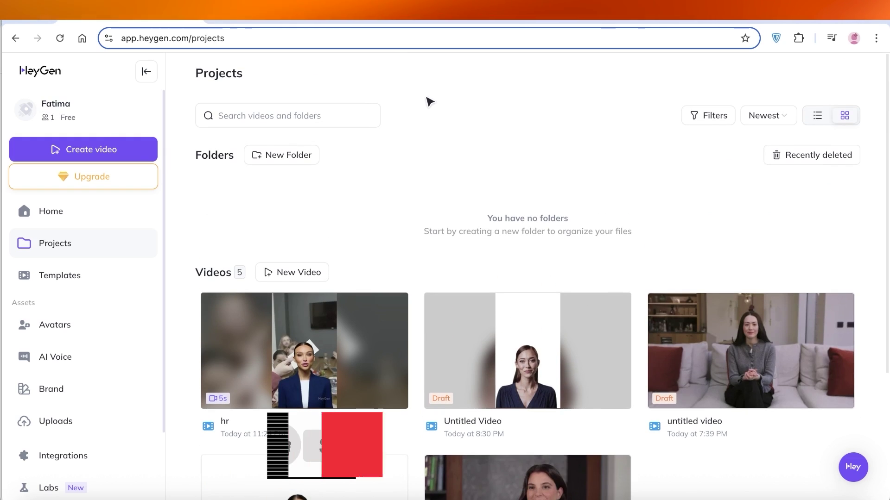